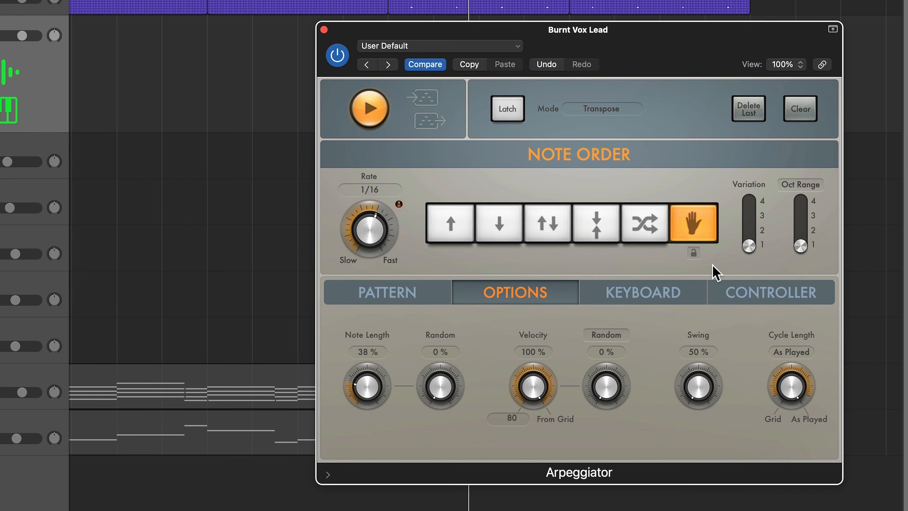
Step: Set the Arpeggiator to as-played note order with a Grid pattern and a rate of 1/8
click(428, 301)
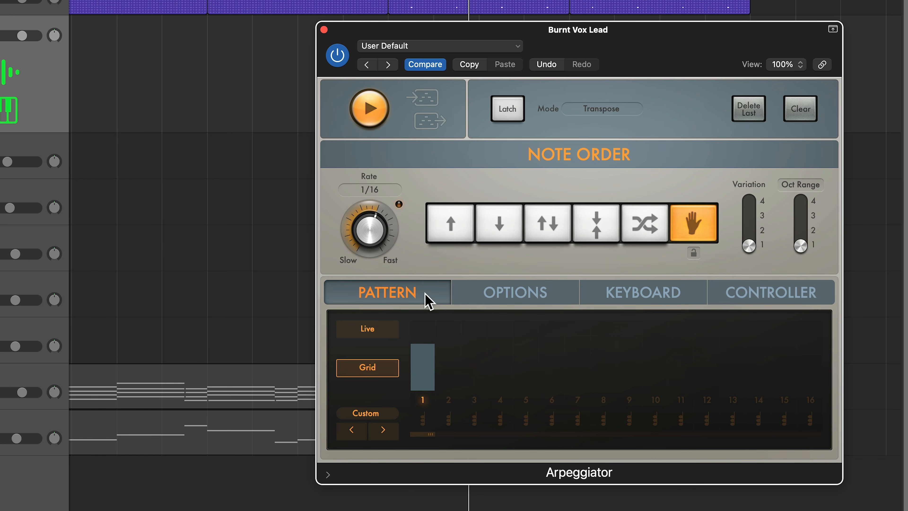
click(458, 232)
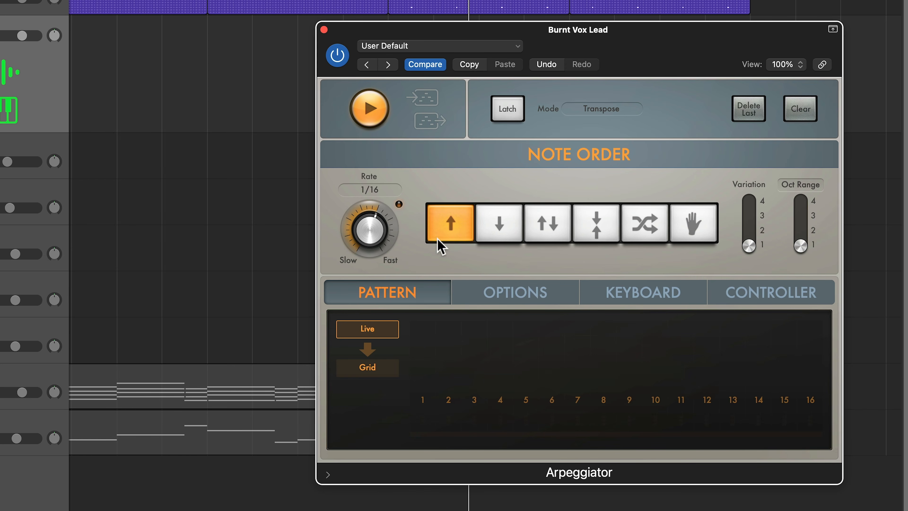
click(709, 233)
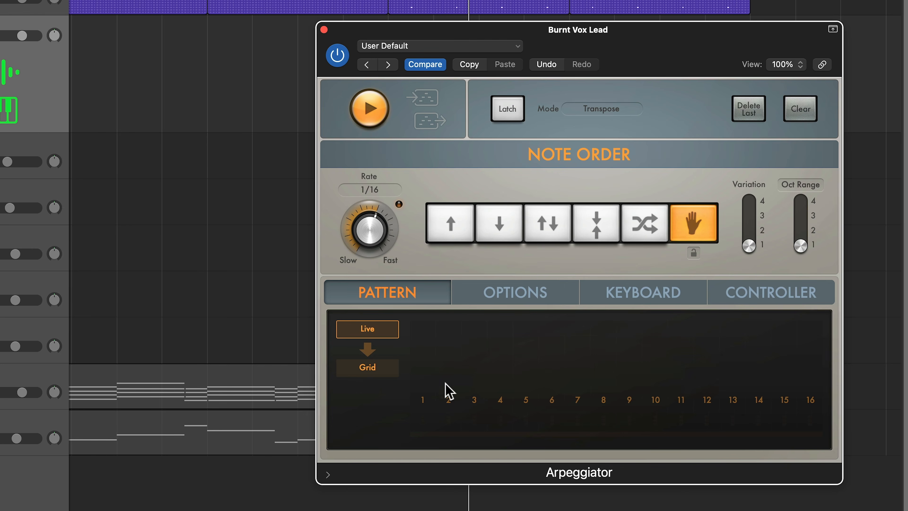
click(375, 372)
drag(375, 239, 375, 262)
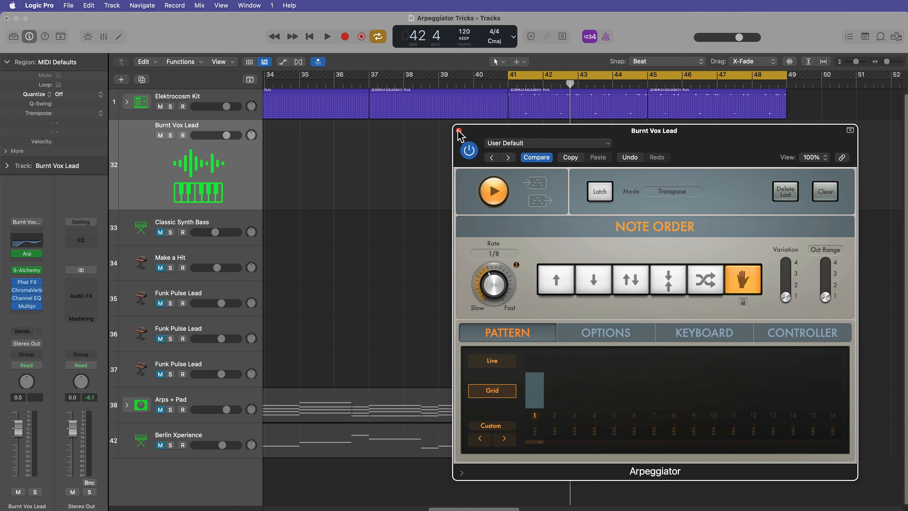
Step: Enlarge the height of the Burnt Vox Lead track and close the Arpeggiator window
click(419, 101)
click(15, 254)
drag(203, 209, 196, 244)
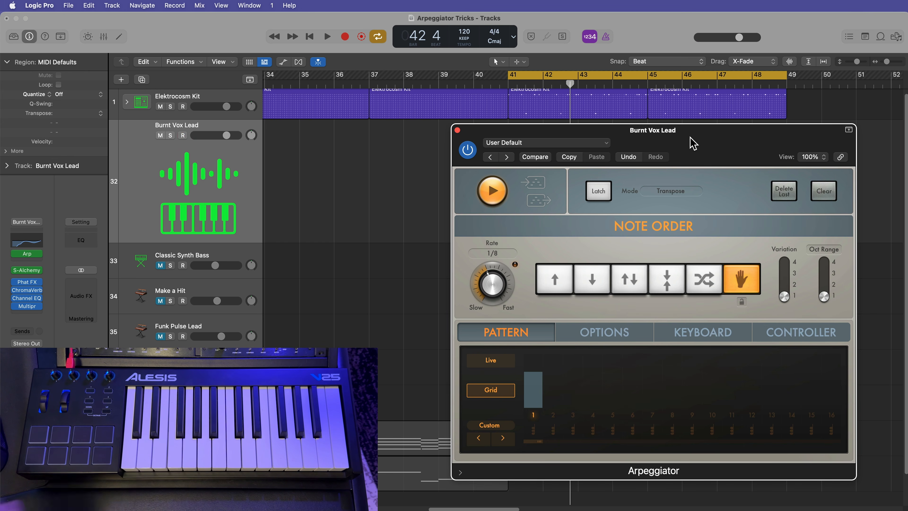
click(458, 131)
Step: Create an empty MIDI region on the Burnt Vox Lead track and extend it to span bars 41 to 49
right_click(523, 148)
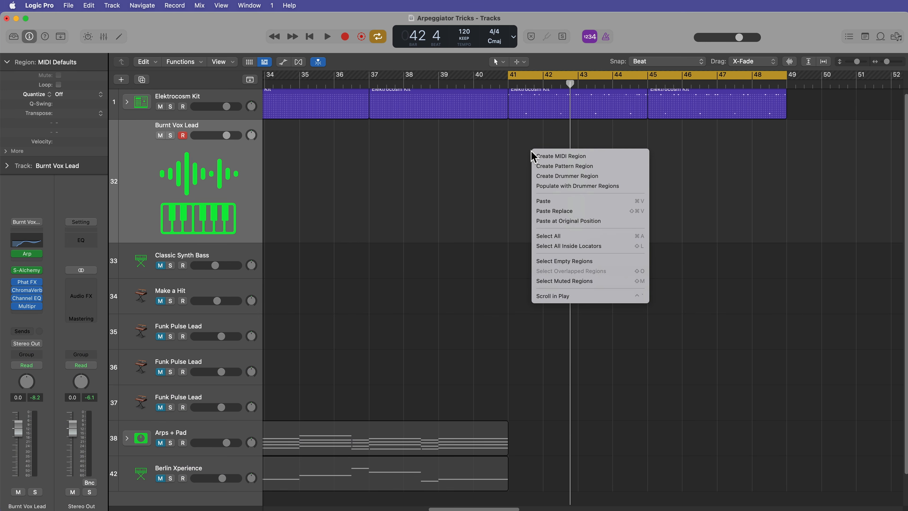
click(547, 153)
drag(541, 236, 787, 239)
key(e)
key(d)
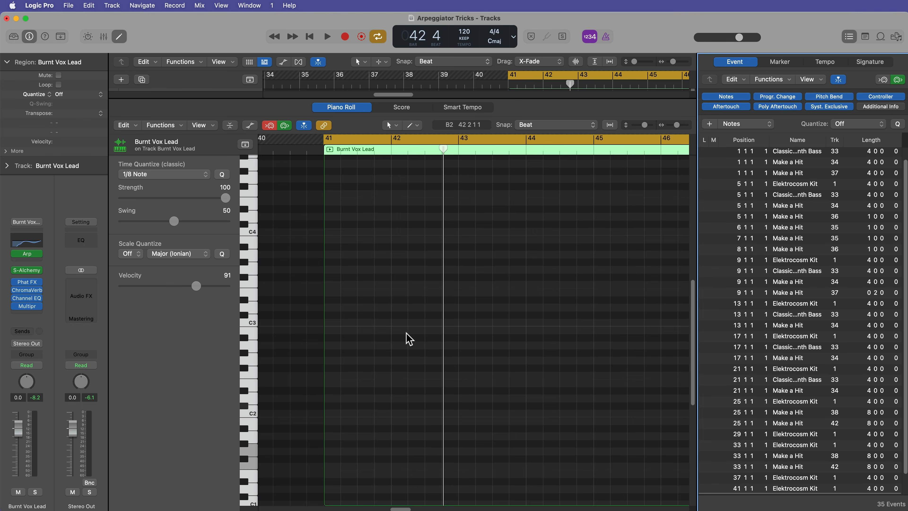
key(d)
key(e)
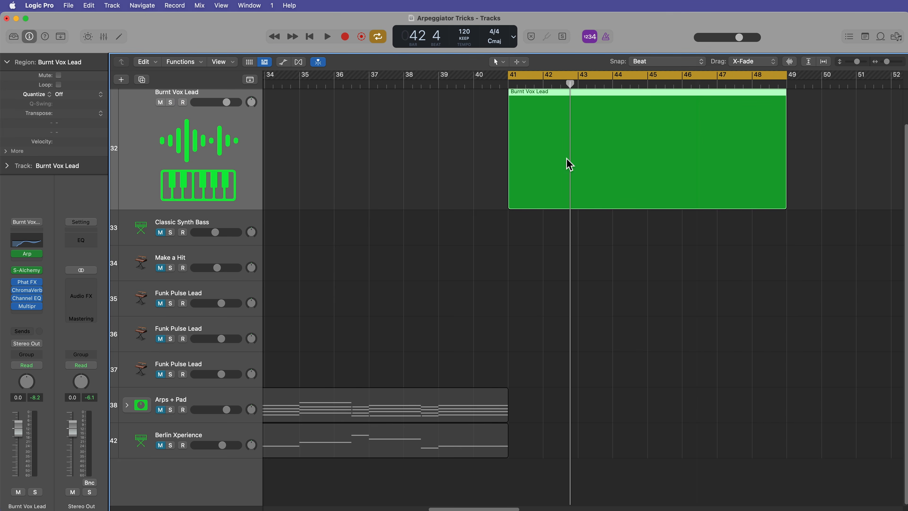
Step: In the region's Piano Roll, draw two-bar notes A2, F2, G2 and E2 from bar 41, and add E2, C3 and B2 to the first
double_click(568, 162)
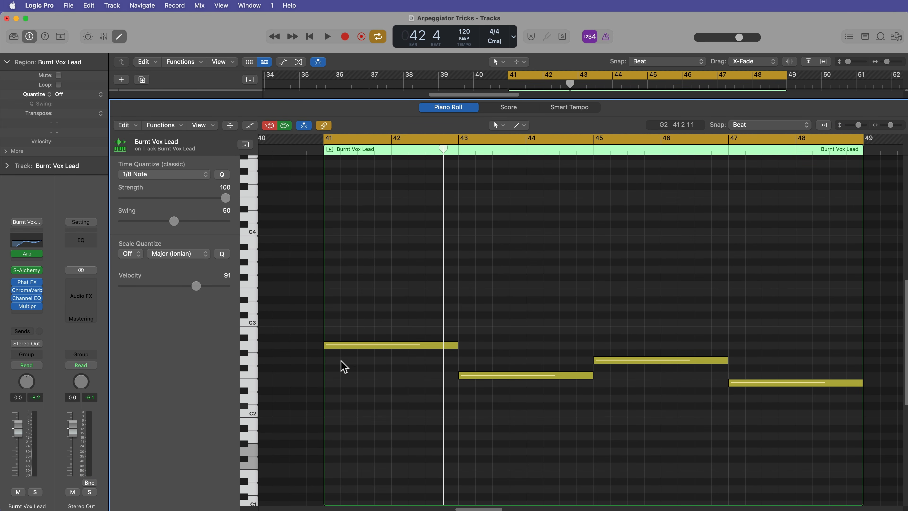
super+click(327, 384)
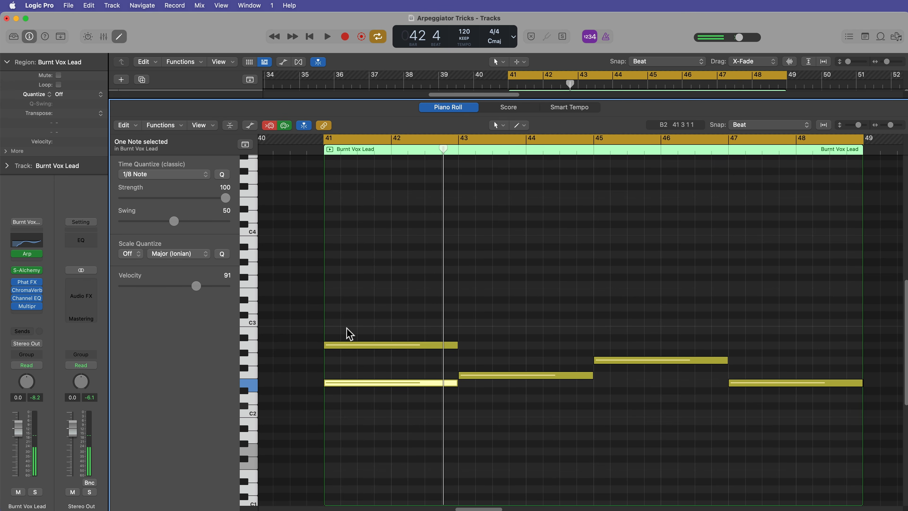
super+click(332, 323)
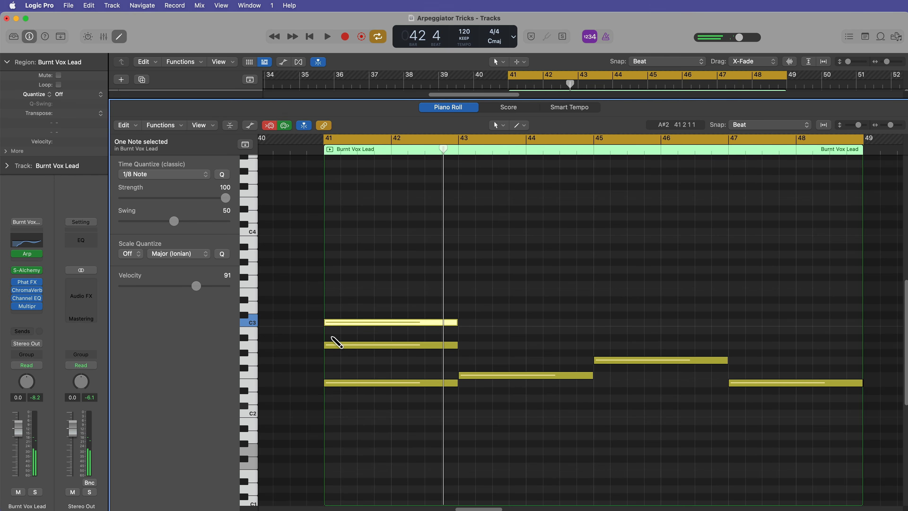
super+click(327, 330)
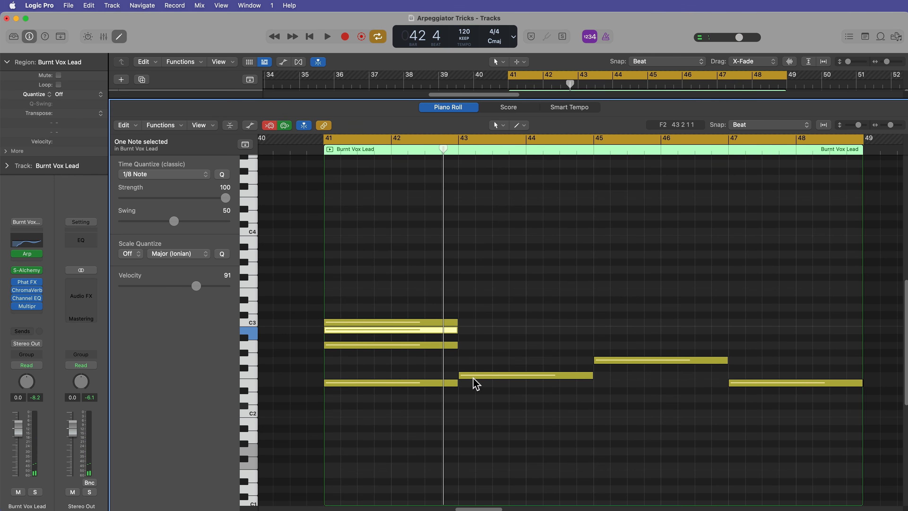
Step: Add two-bar A2, C3 and B2 notes above the F2 at bar 43
super+click(468, 344)
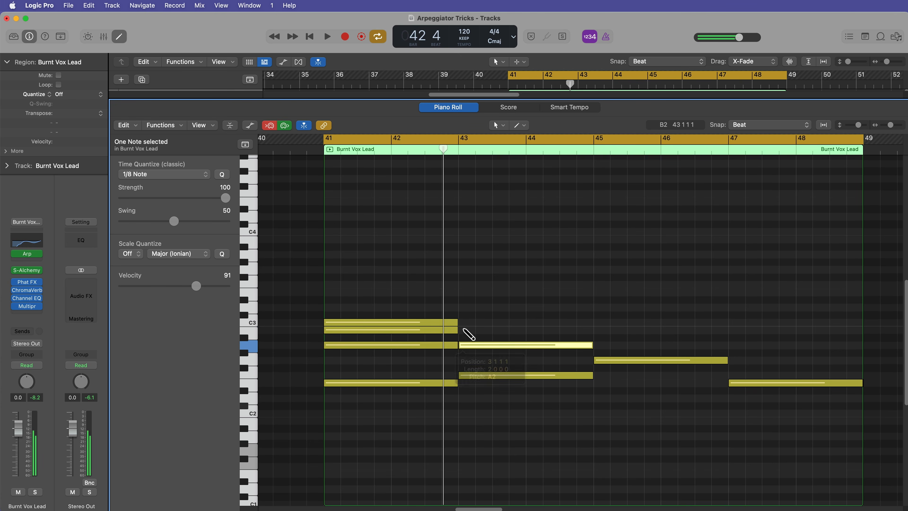
super+click(468, 322)
super+click(466, 330)
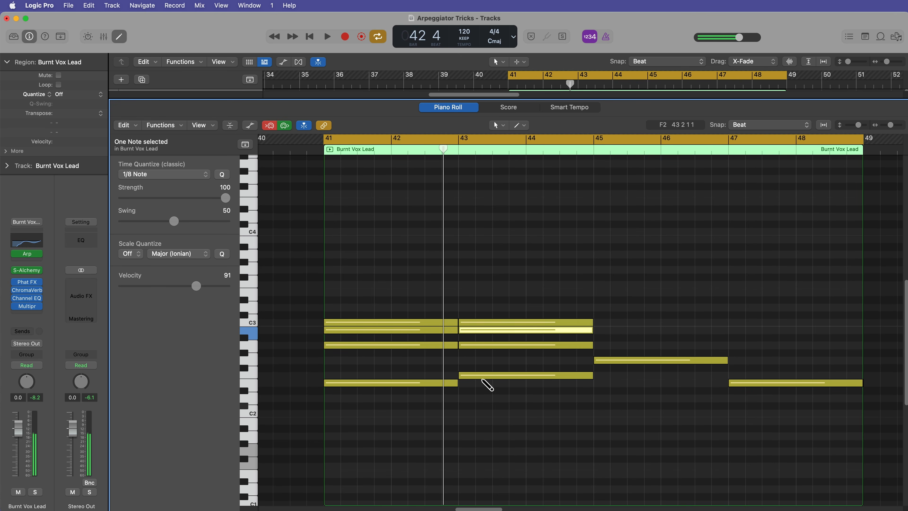
Step: Complete the bar 45 chord as one-bar G2, B2, C3 and D3 notes and copy it to bar 46
drag(593, 361, 684, 358)
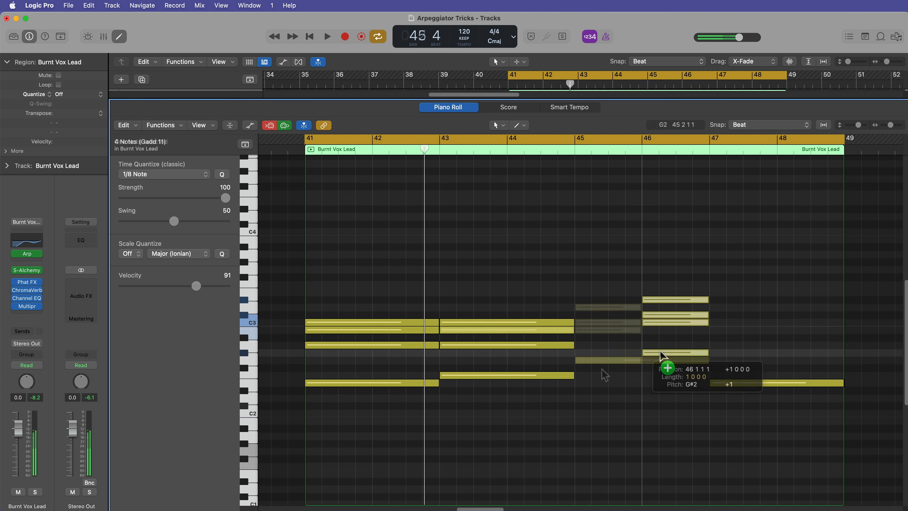
click(767, 337)
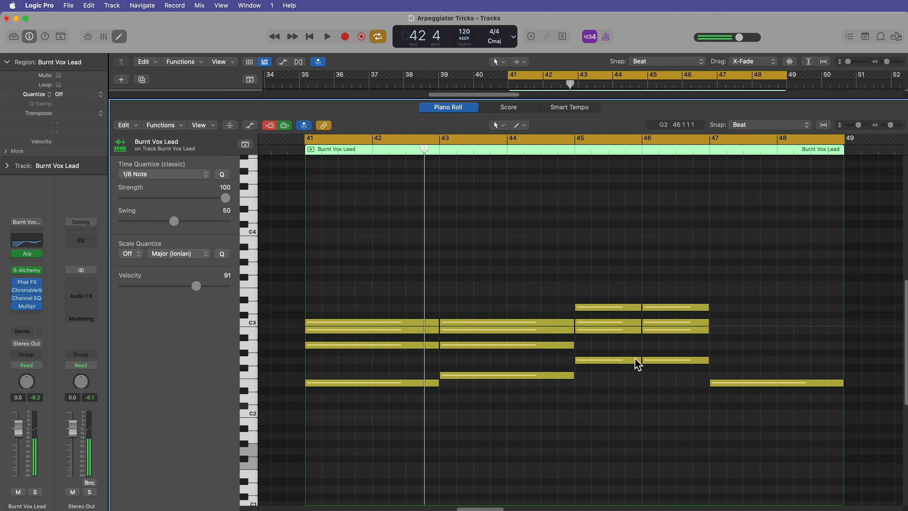
Step: Transpose the bar 46 chord's D3 up to E3 and its C3 up to D3
click(660, 309)
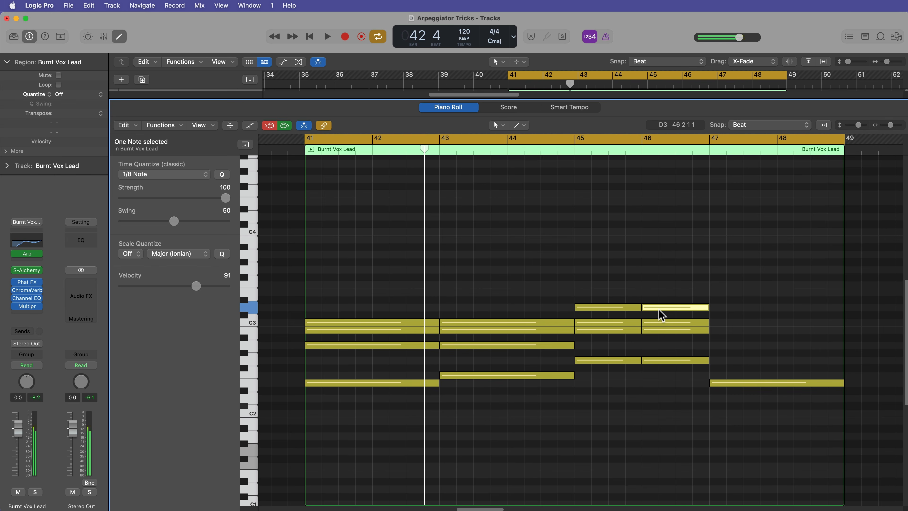
key(alt+Up)
key(alt+Up)
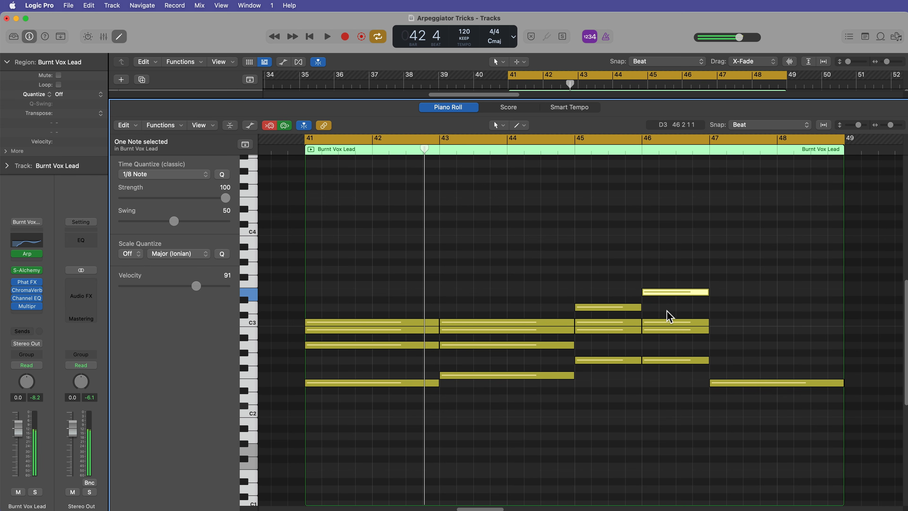
click(673, 322)
key(alt+Up)
key(alt+Up)
click(763, 325)
Step: Add two-bar G2, B2 and D3 notes above the E2 at bar 47
drag(713, 361, 781, 365)
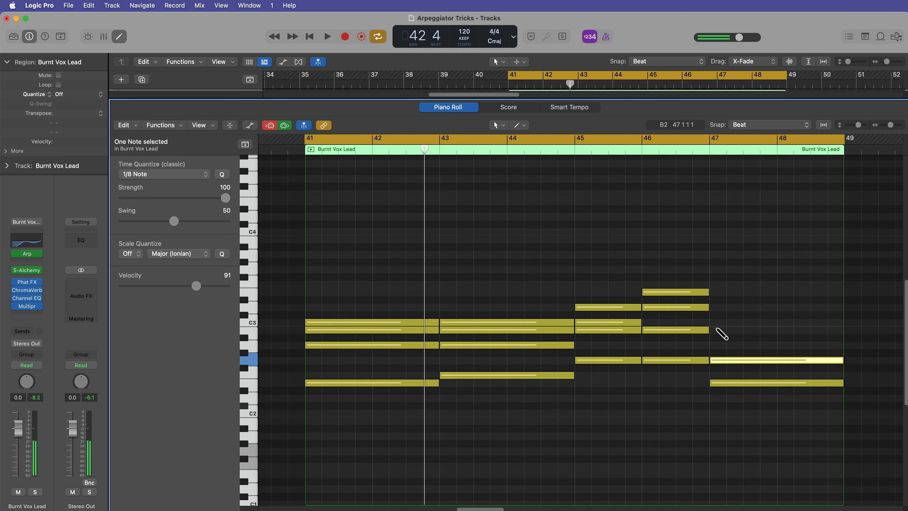
click(717, 330)
click(715, 307)
click(760, 259)
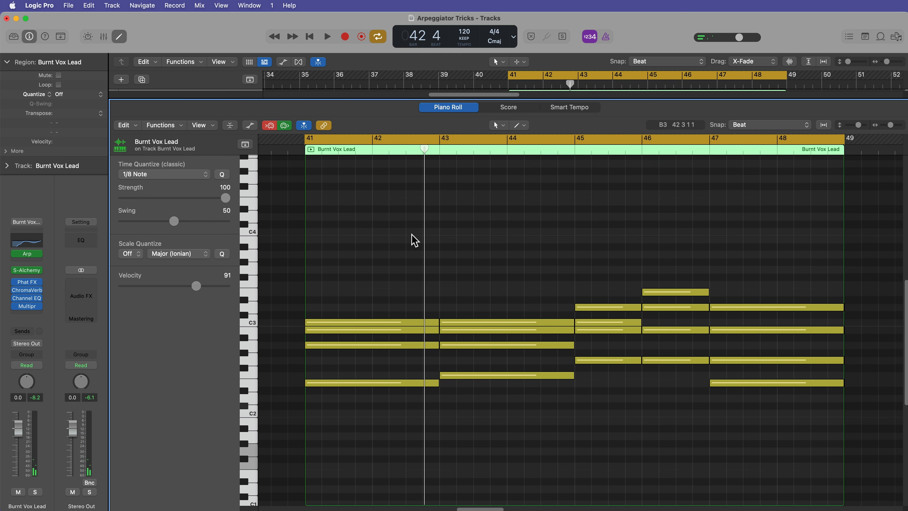
Step: Play back the chord progression and open the track's Arpeggiator
key(space)
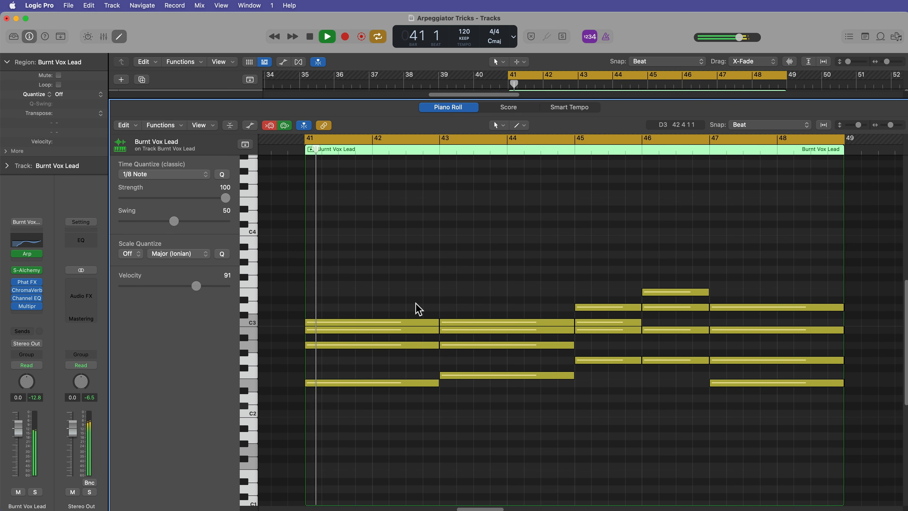
click(25, 254)
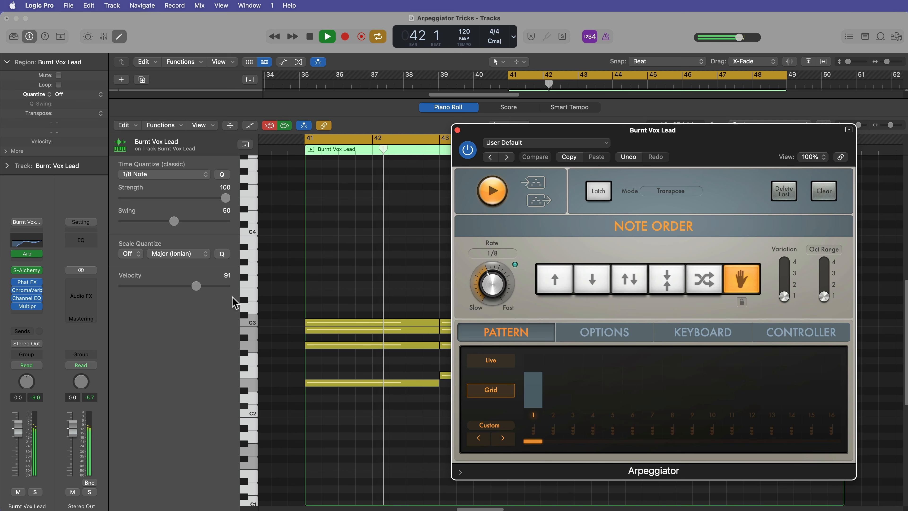
key(space)
Step: Audition the chords with the ascending note order, return the Arpeggiator to as-played order and close it
click(555, 282)
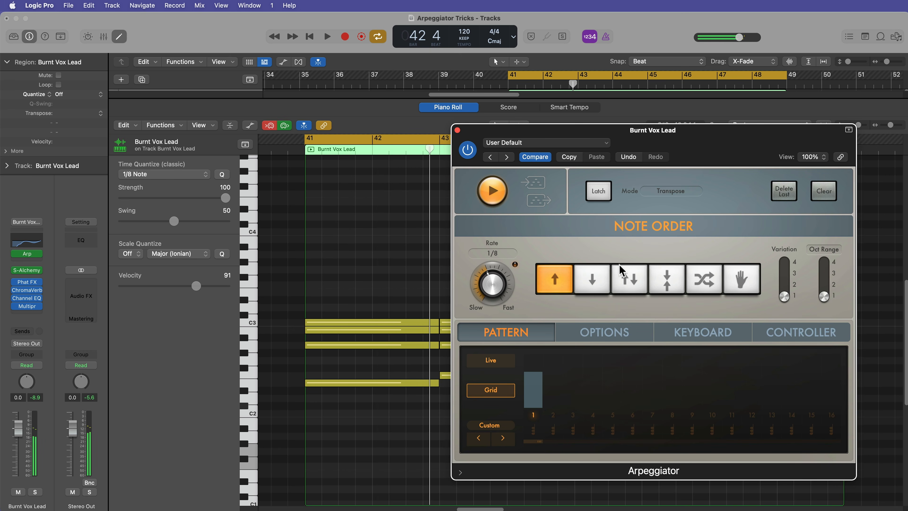
key(space)
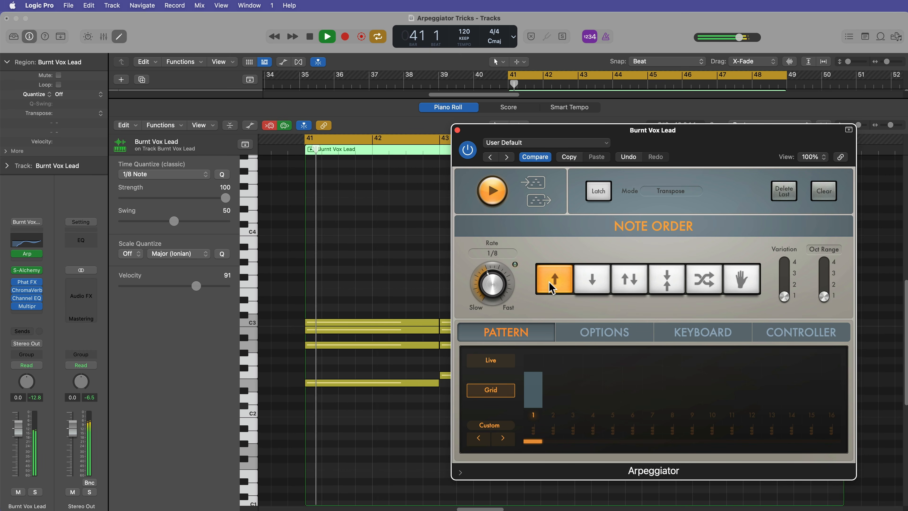
key(space)
click(741, 283)
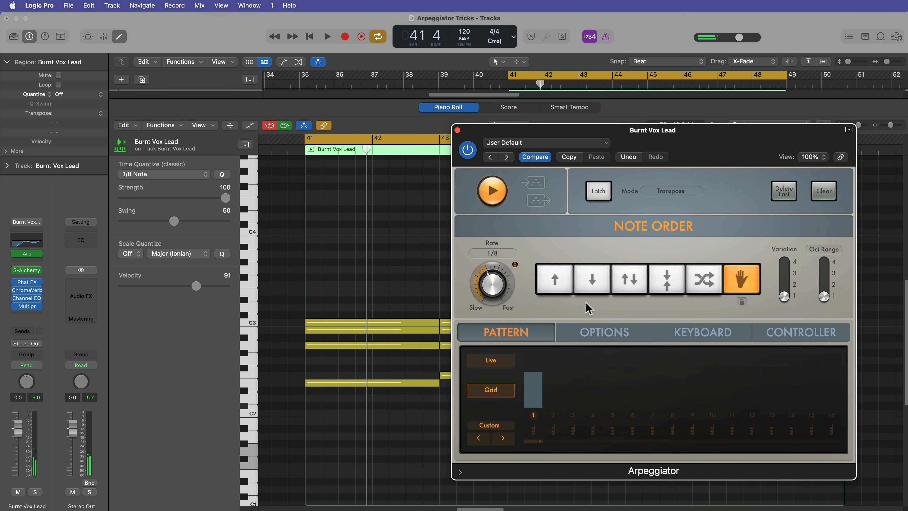
click(457, 130)
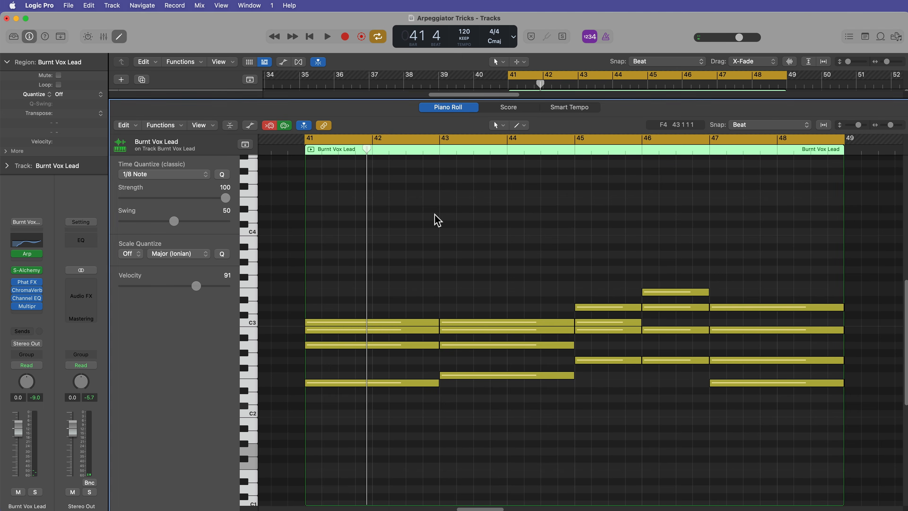
Step: Place the playhead at the start of bar 41 and turn off cycle mode
key(super+Right)
key(super+Right)
key(super+Right)
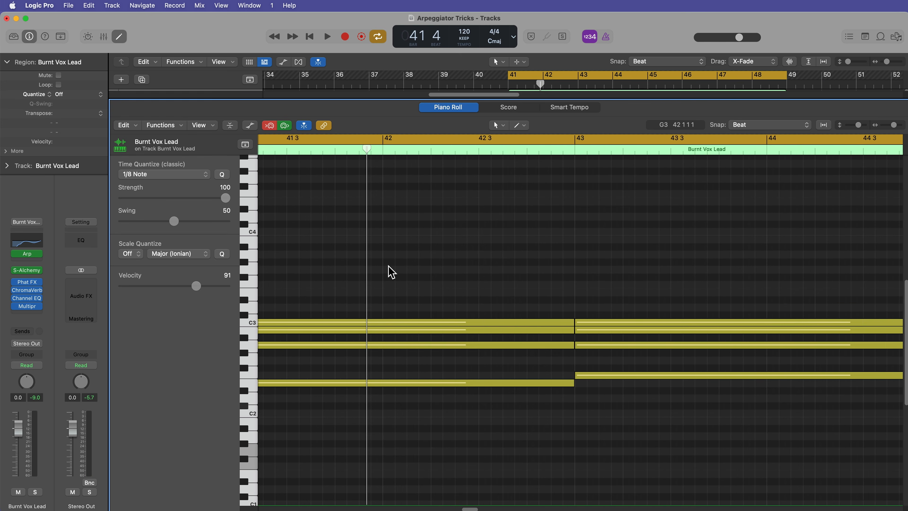
scroll(388, 265, left, 14)
scroll(384, 265, right, 4)
scroll(384, 267, right, 5)
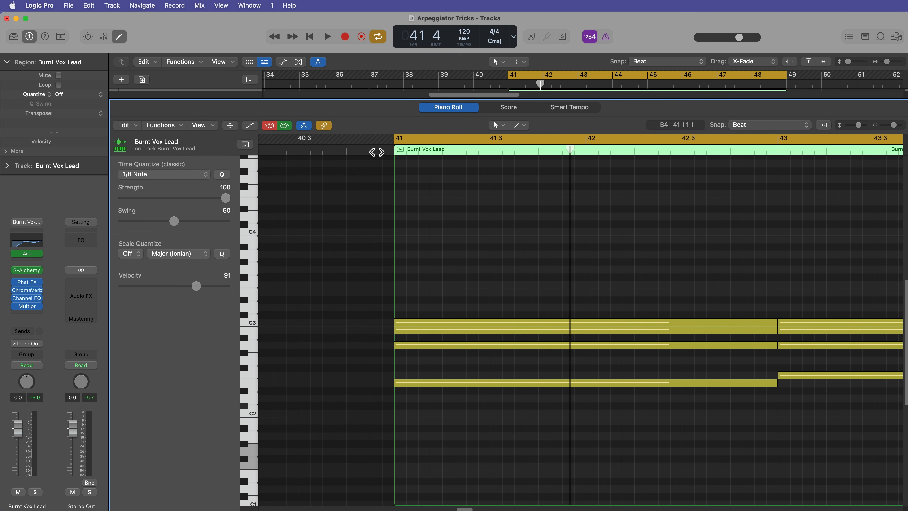
click(378, 152)
key(c)
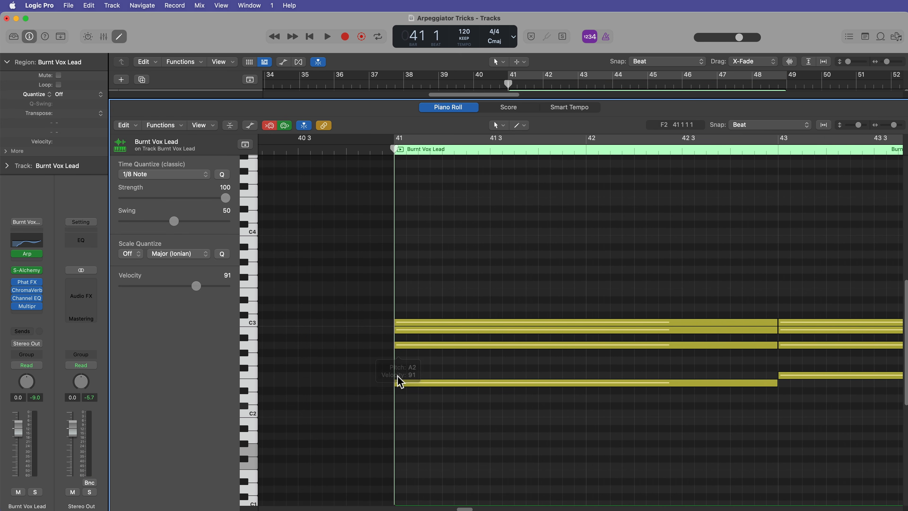
Step: Set the Piano Roll snap to Division and trim the bar 41 chord's E2 to start one sixteenth into the bar
drag(397, 384, 422, 388)
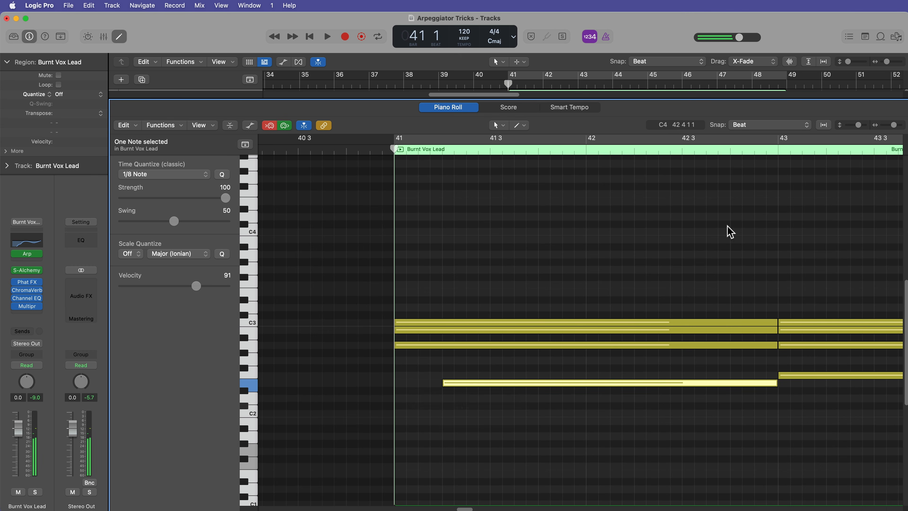
click(769, 124)
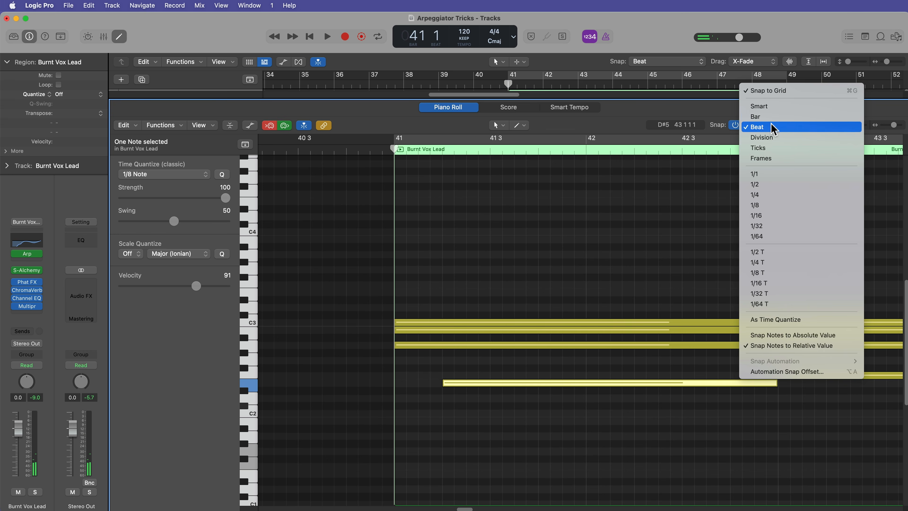
click(768, 140)
drag(445, 388, 407, 392)
click(411, 367)
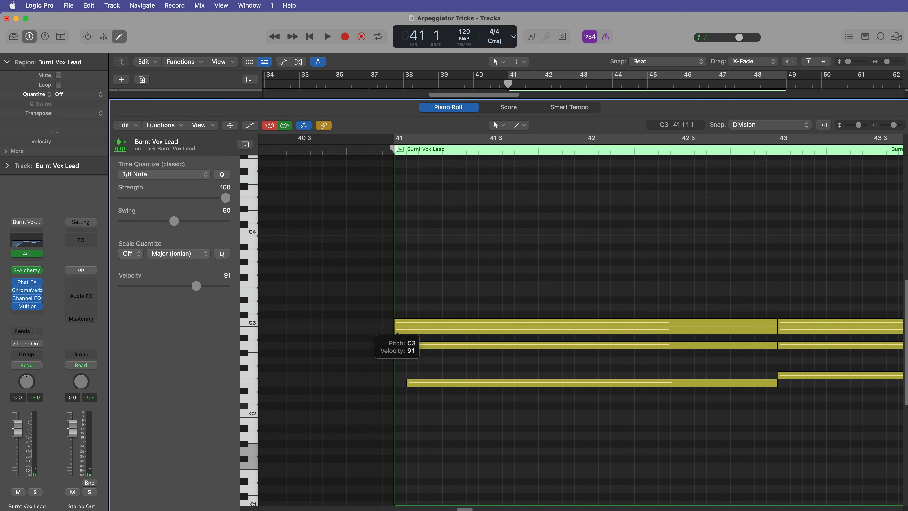
Step: Trim the bar 41 chord's C3 to start two sixteenths in and its B2 three sixteenths in, and play the staggered chord
click(400, 325)
drag(400, 323, 437, 339)
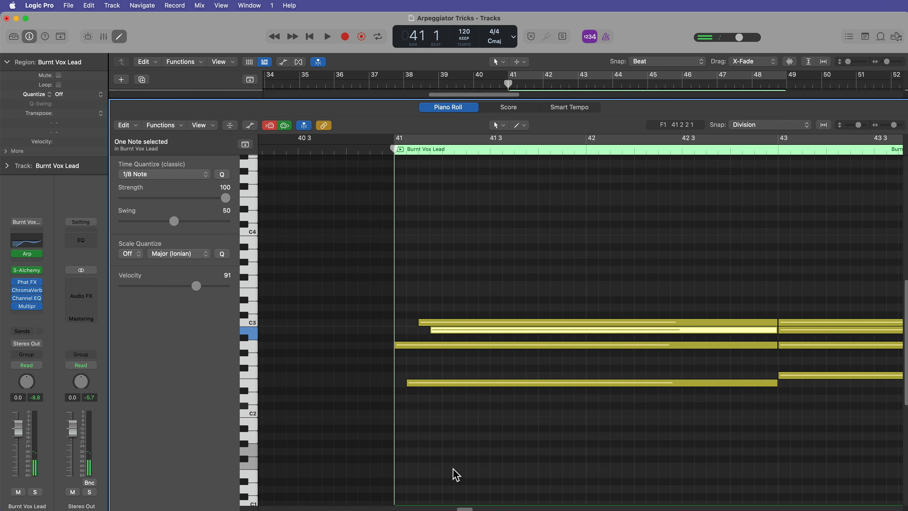
key(space)
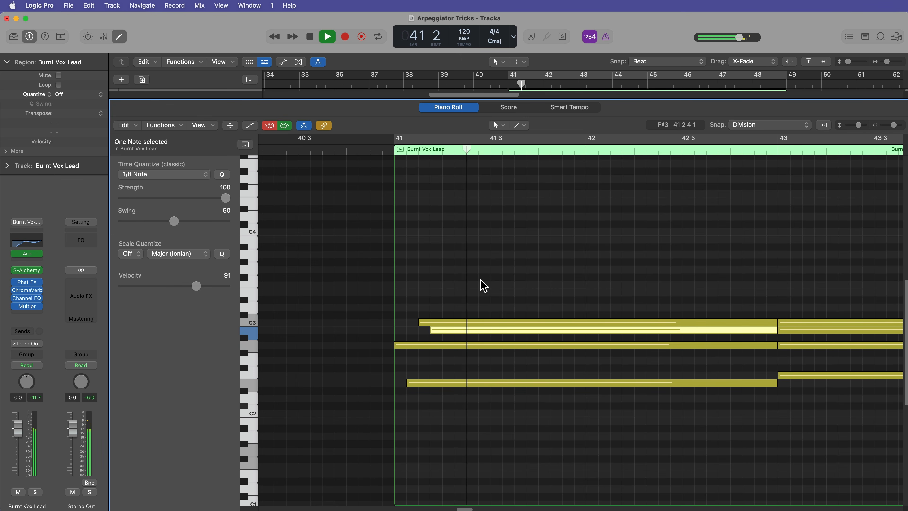
key(space)
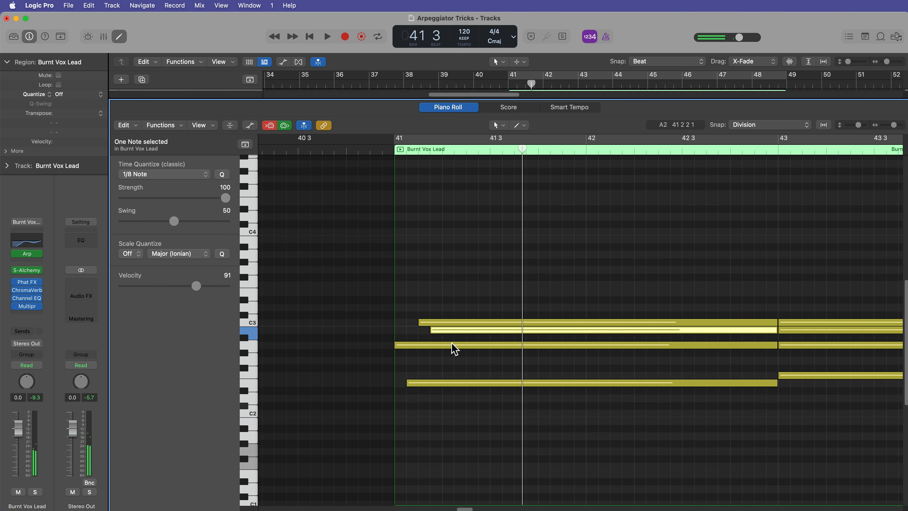
Step: Play the staggered bar 41 chord with cycle mode turned on, and turn cycle off to continue into bar 43
mouse_move(452, 344)
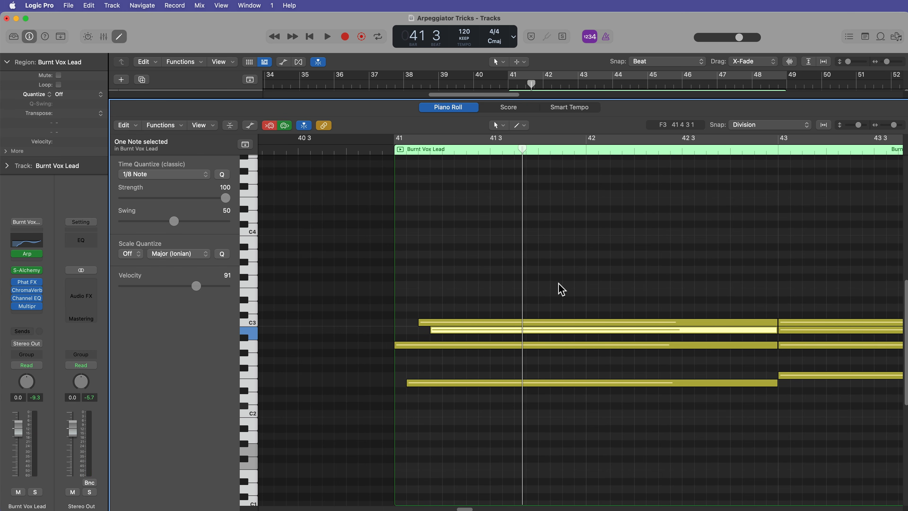
key(space)
key(space)
key(c)
key(space)
click(519, 253)
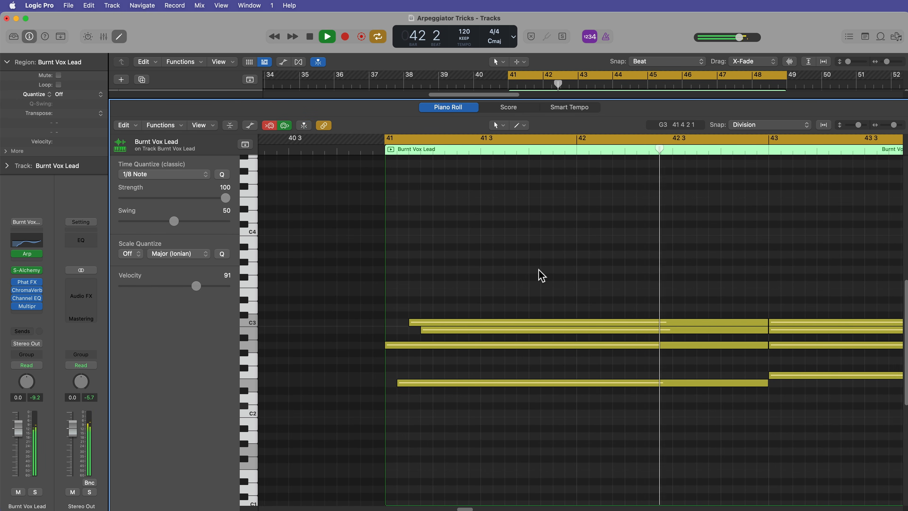
key(c)
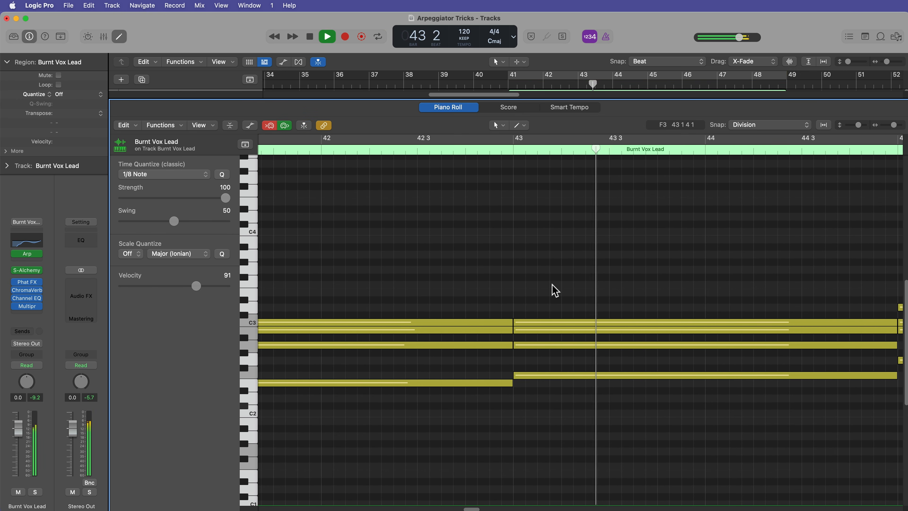
key(space)
Step: Trim the bar 43 chord's F2, C3 and B2 to start one, two and three sixteenths into the bar, and play it from bar 43
scroll(556, 403, left, 4)
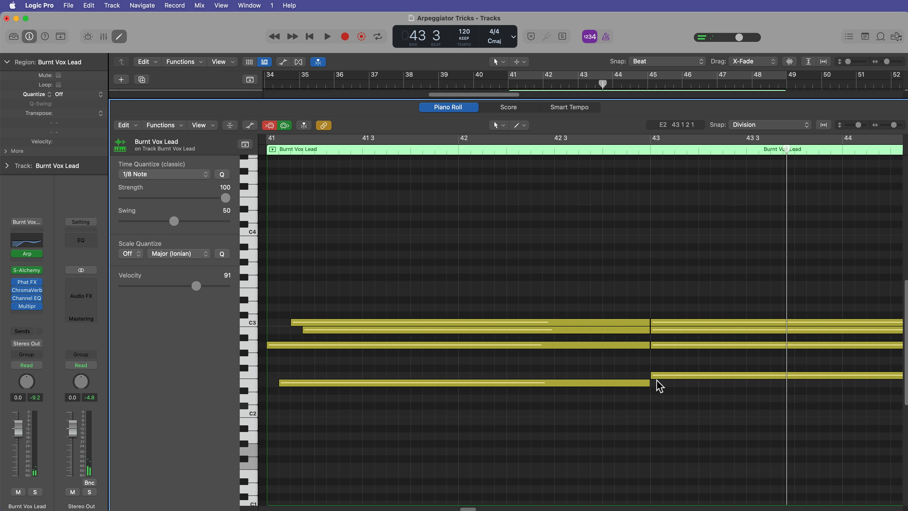
drag(651, 376, 664, 372)
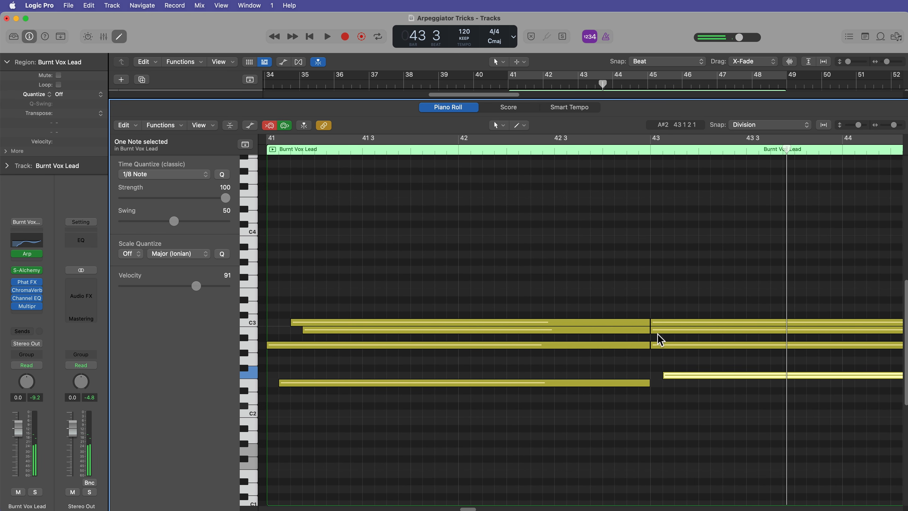
drag(652, 324, 687, 336)
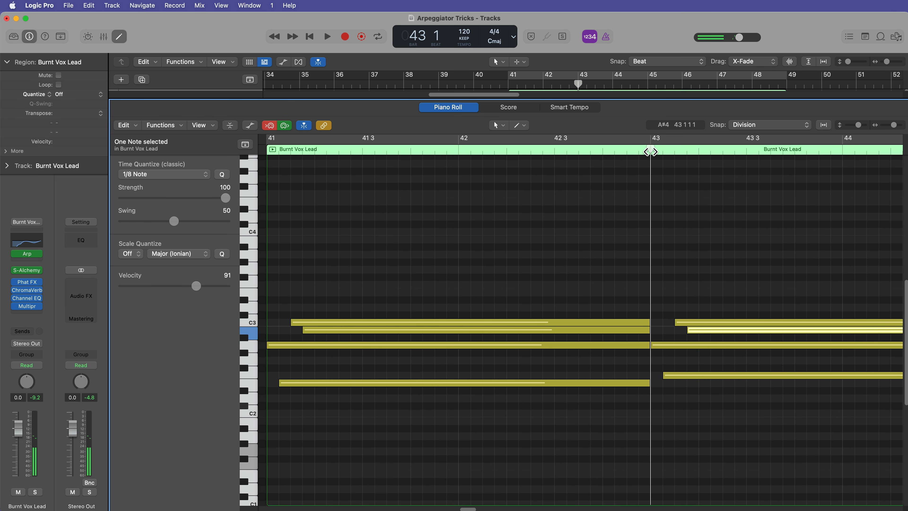
key(space)
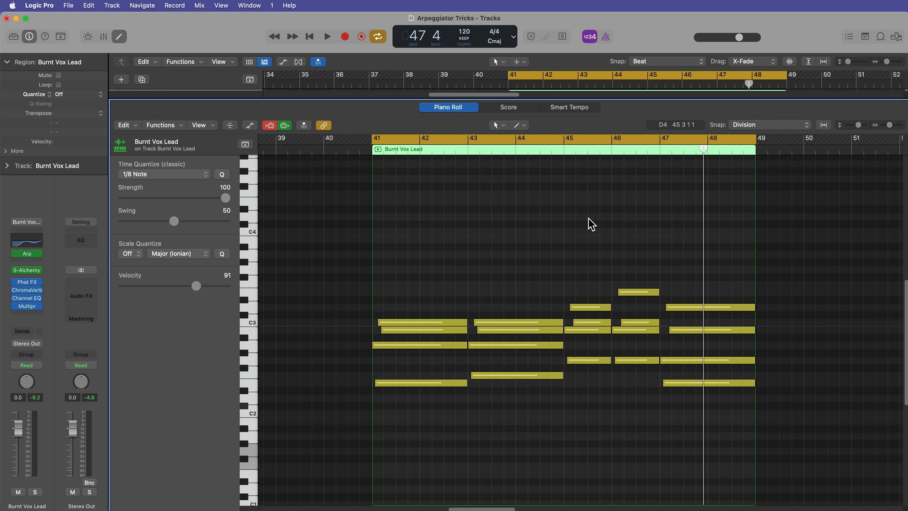
Step: Play the fully staggered chord region, and audition it again with the Arpeggiator's octave range set to 2
key(space)
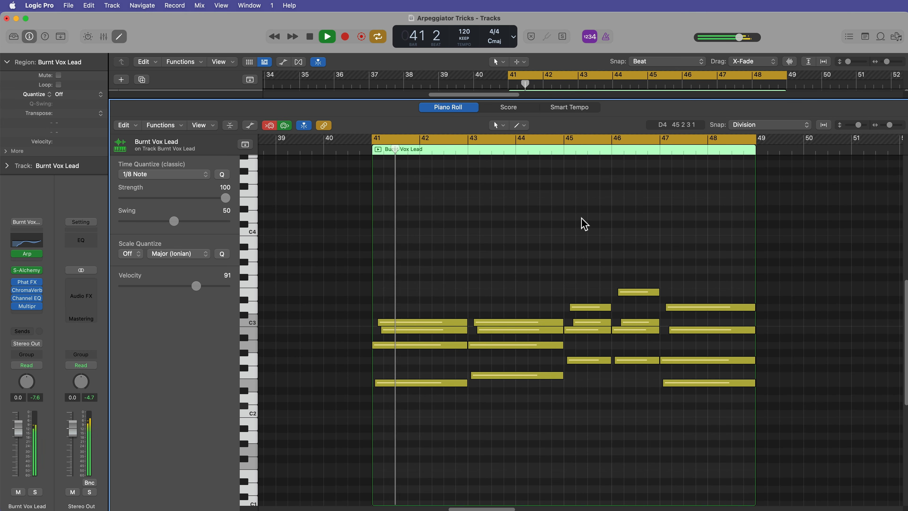
key(space)
click(28, 253)
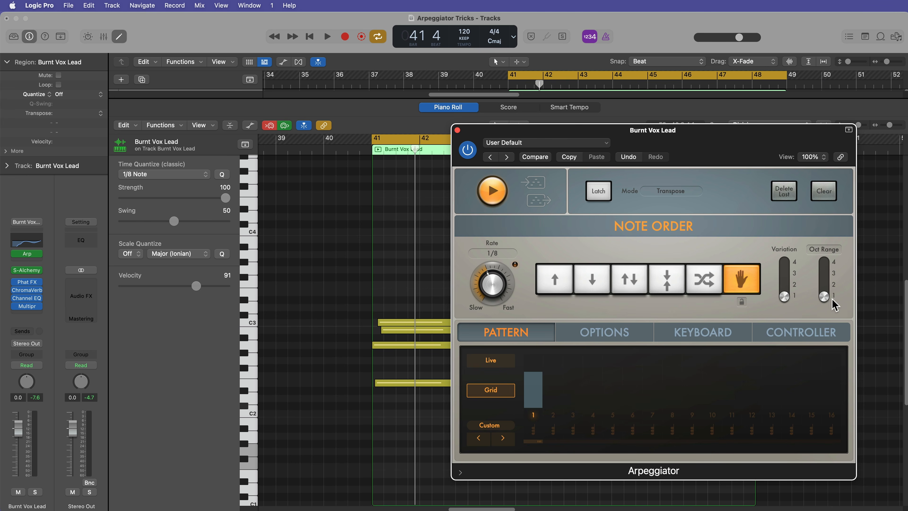
drag(826, 296, 825, 284)
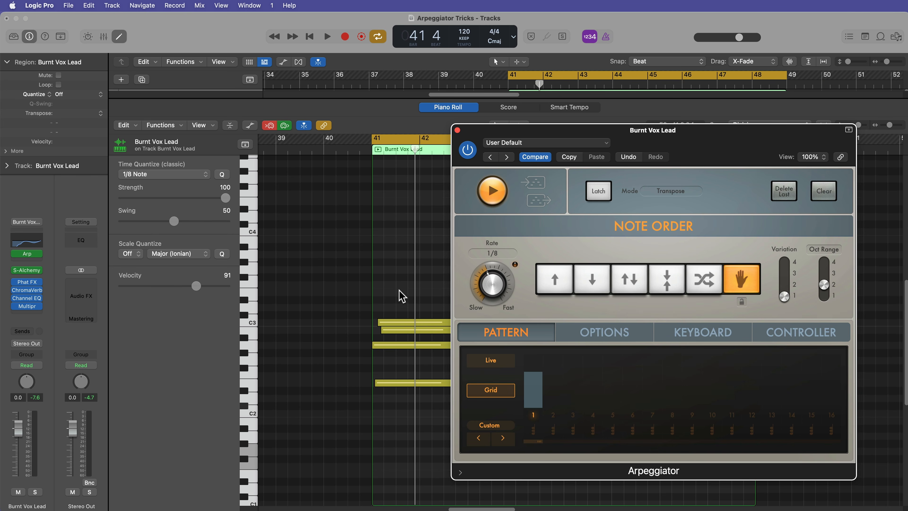
key(space)
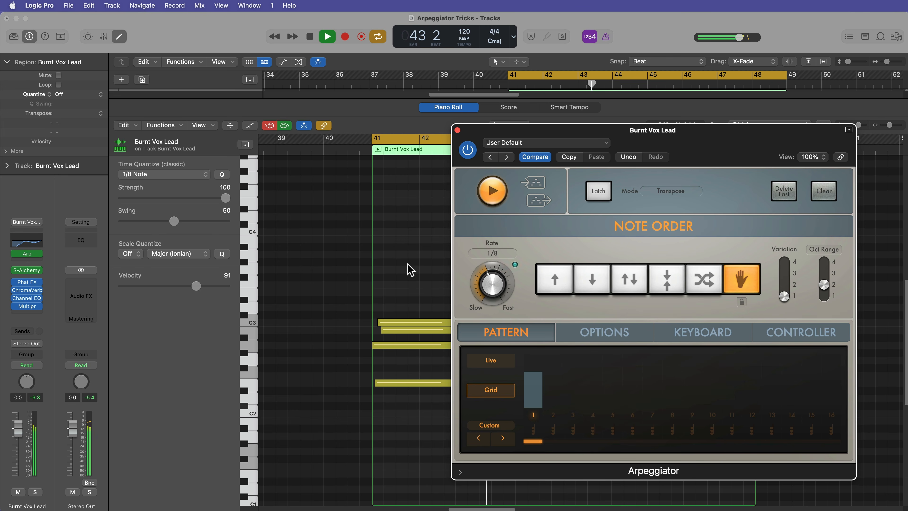
Step: Try the Arpeggiator's Variation control during playback and leave Variation at 1
mouse_move(784, 296)
mouse_down()
mouse_move(784, 285)
mouse_move(784, 296)
mouse_up()
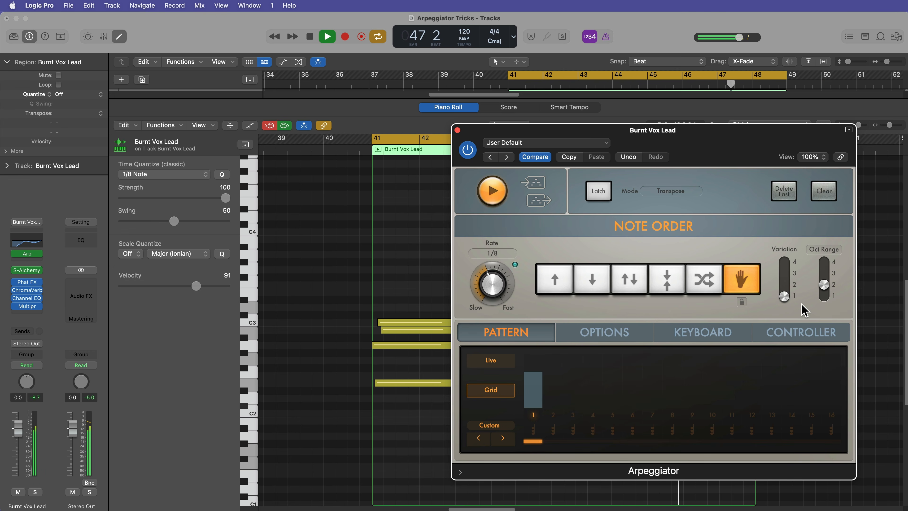
key(space)
mouse_move(785, 296)
mouse_down()
mouse_move(786, 265)
mouse_move(788, 304)
mouse_up()
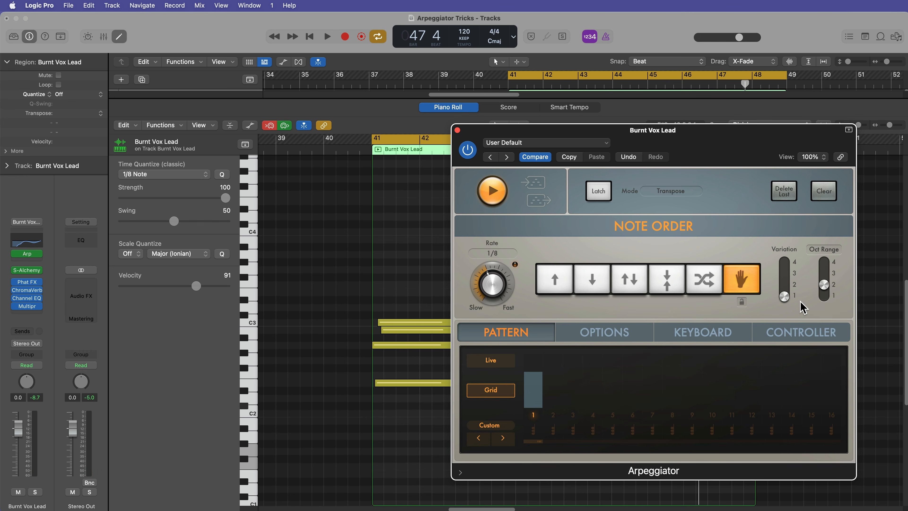
mouse_move(787, 299)
mouse_down()
mouse_move(786, 265)
mouse_move(780, 298)
mouse_up()
key(space)
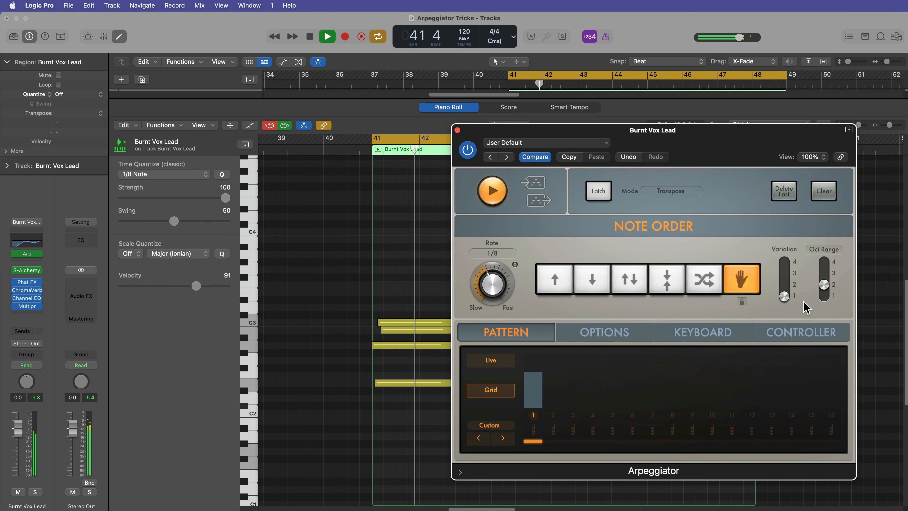
key(space)
Step: Set the Arpeggiator's note length to 33% and swing to 58% while auditioning the chords
click(617, 336)
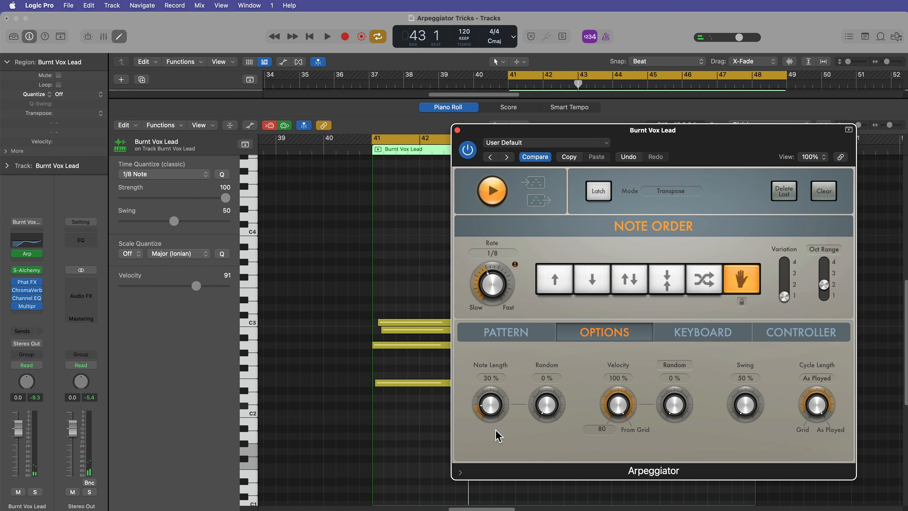
key(space)
drag(495, 407, 496, 400)
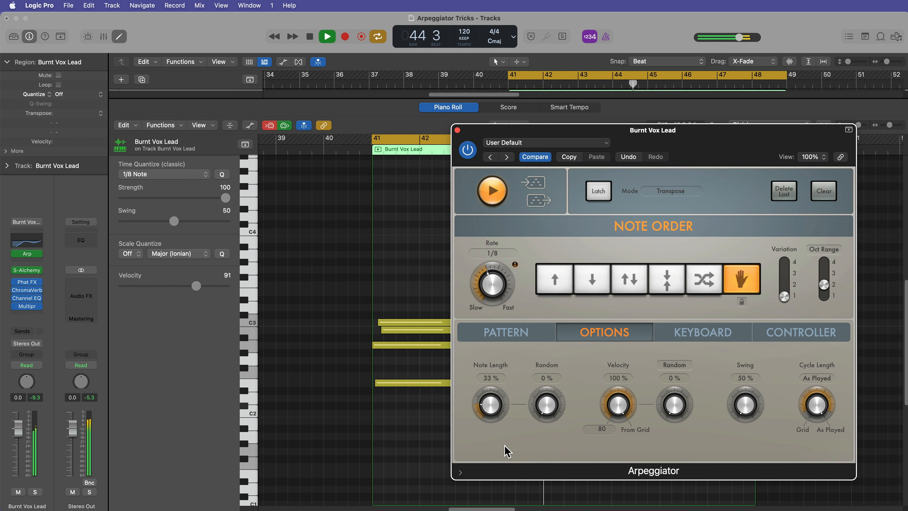
key(space)
drag(753, 412, 758, 402)
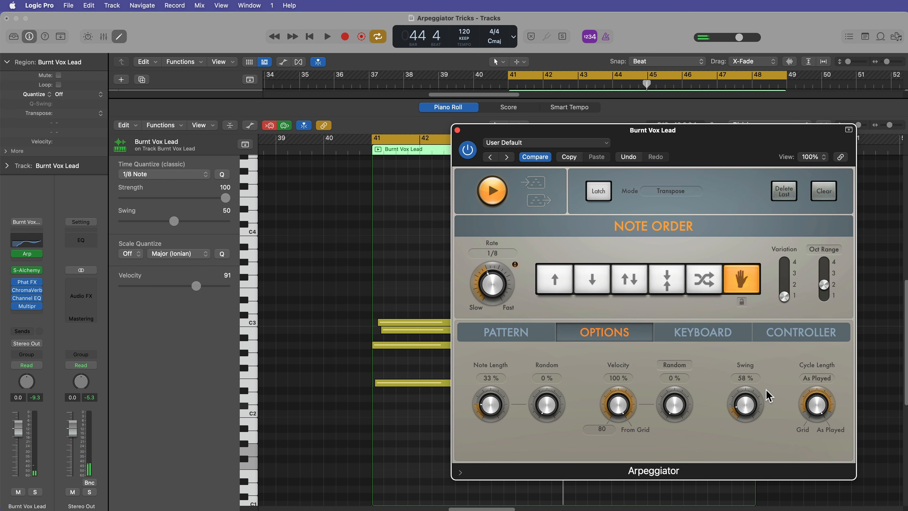
key(space)
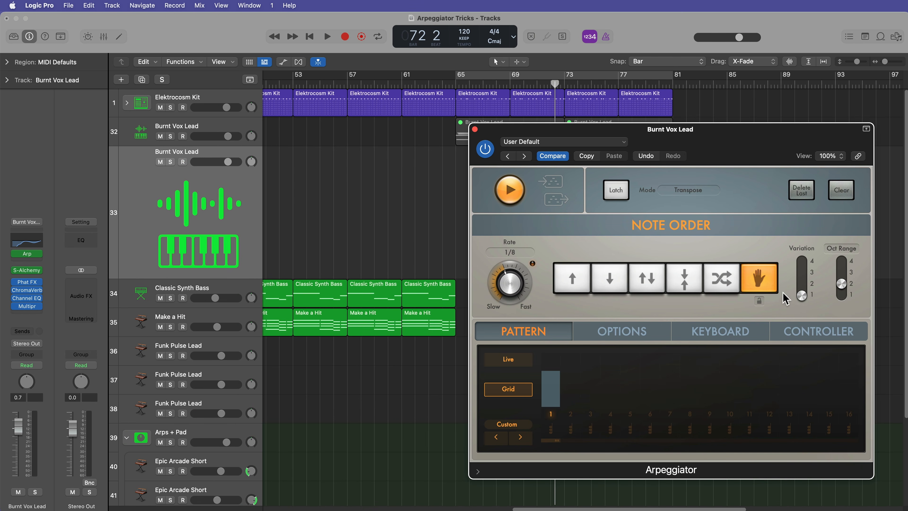
Step: Locate the Arpeggiator's Latch control and the Record MIDI to Track Here option for its plug-in slot
click(623, 193)
click(623, 193)
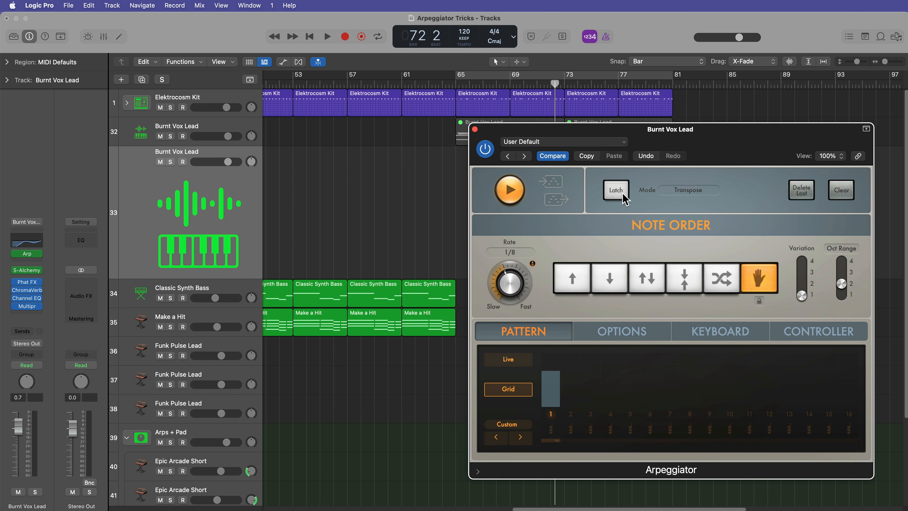
click(39, 252)
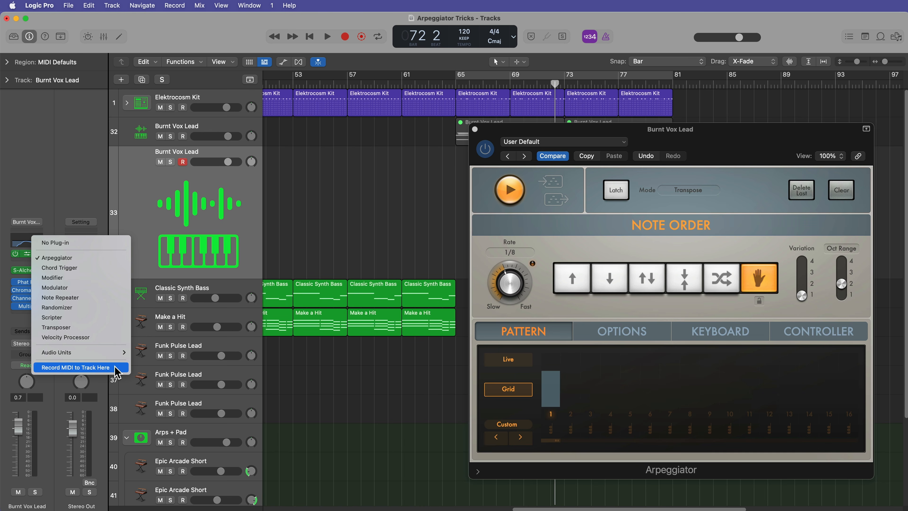
click(84, 185)
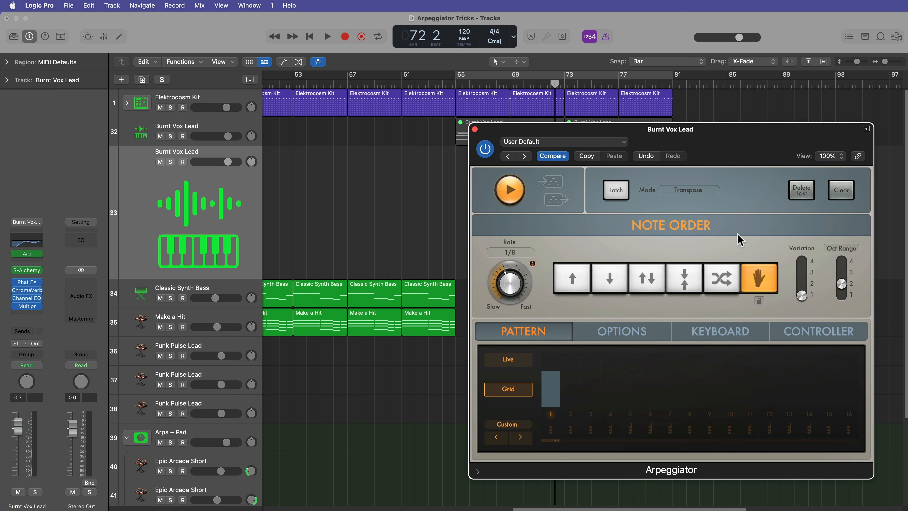
Step: Try the Arpeggiator's Latch mode with notes played on the MIDI keyboard, and turn Latch off again
click(609, 195)
click(610, 194)
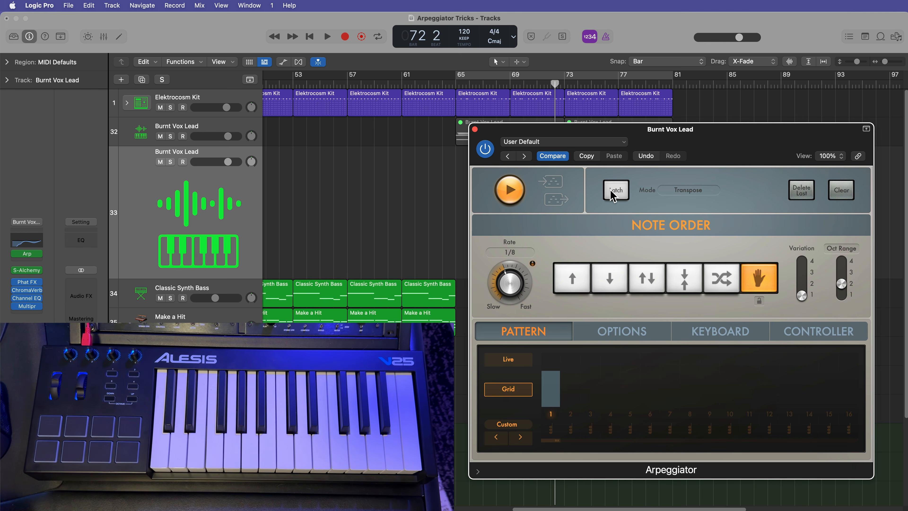
click(622, 191)
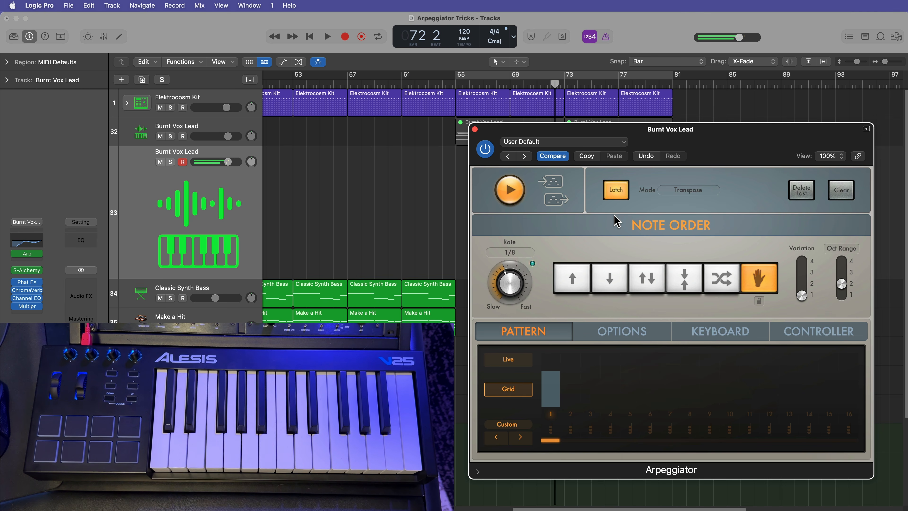
click(614, 193)
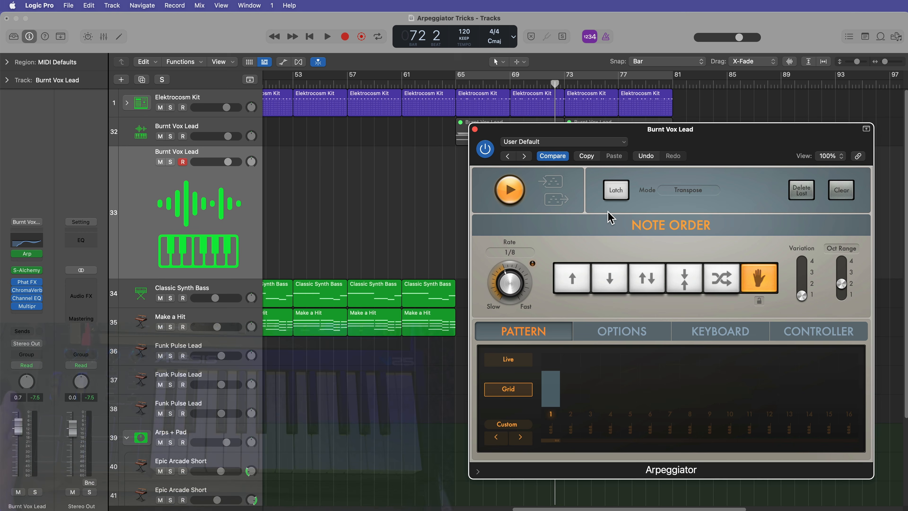
Step: Enable Record MIDI to Track Here after the Arpeggiator on the Burnt Vox Lead track and turn on Latch
click(40, 253)
click(76, 367)
click(615, 195)
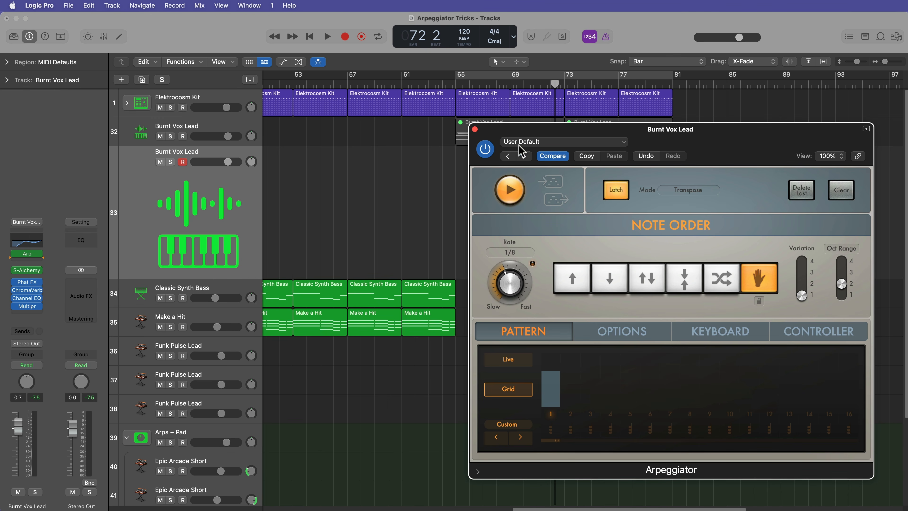
Step: Move the Arpeggiator window off the regions, place the playhead at bar 63 and record the latched arpeggio through bar 73
drag(523, 135, 92, 140)
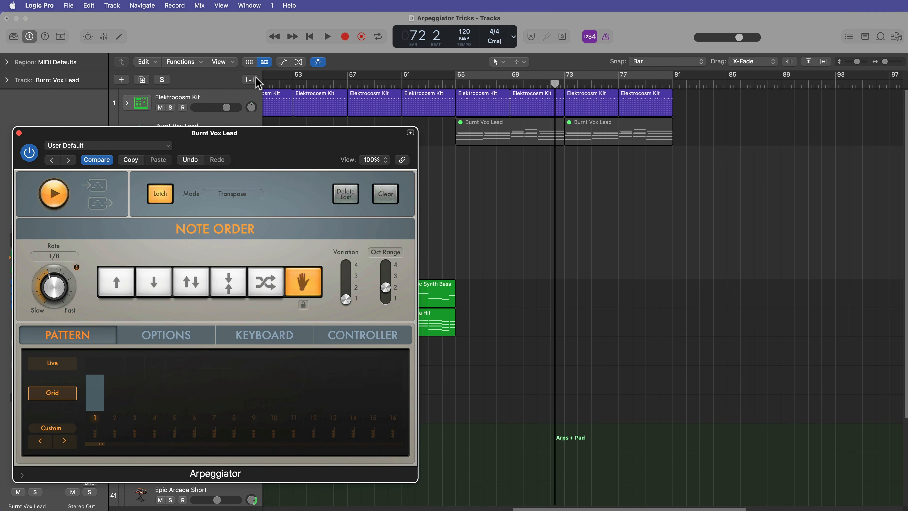
mouse_move(426, 86)
mouse_down()
mouse_move(398, 84)
mouse_move(442, 94)
mouse_move(429, 94)
mouse_up()
drag(309, 138, 310, 135)
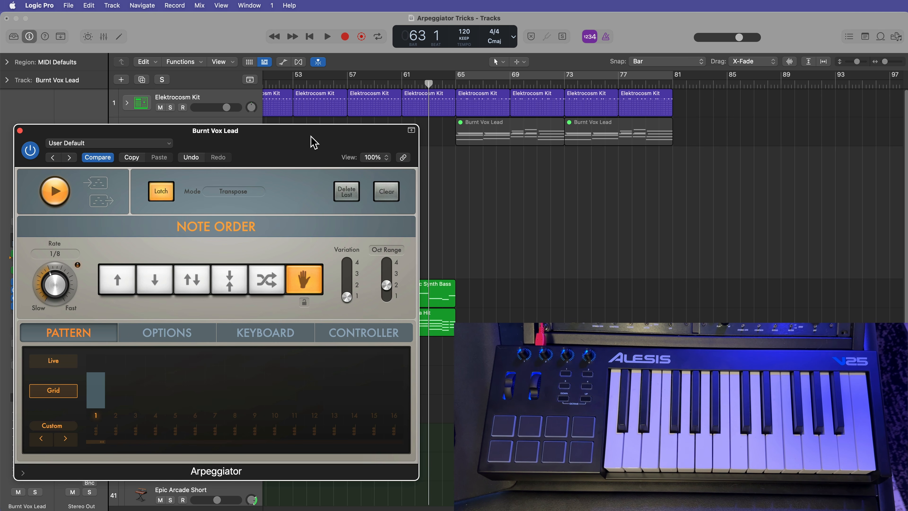
key(r)
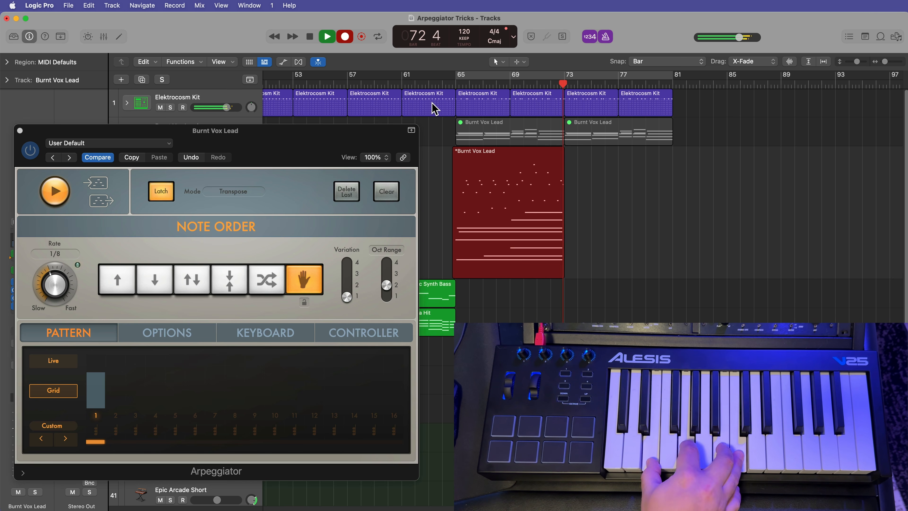
key(space)
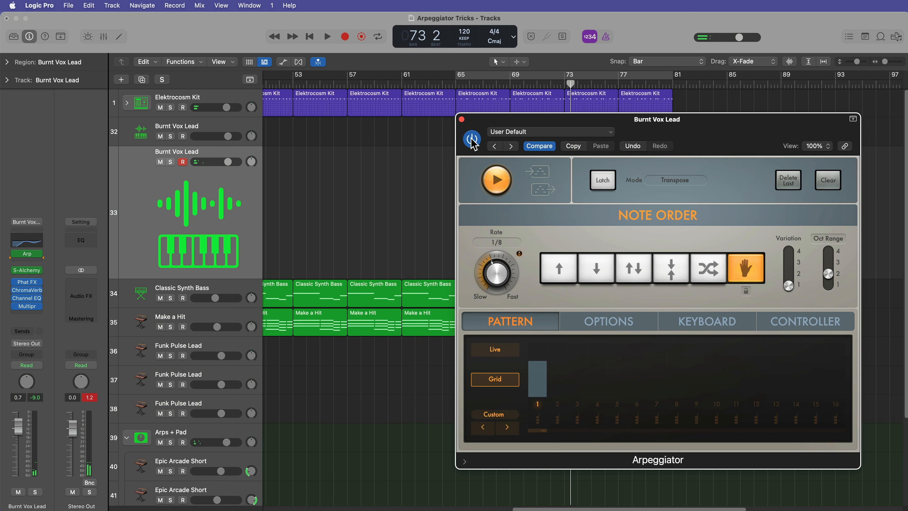
Step: Bypass and close the Arpeggiator, and examine the recorded Burnt Vox Lead region's notes from bar 65 in the Piano Roll
click(472, 139)
click(461, 120)
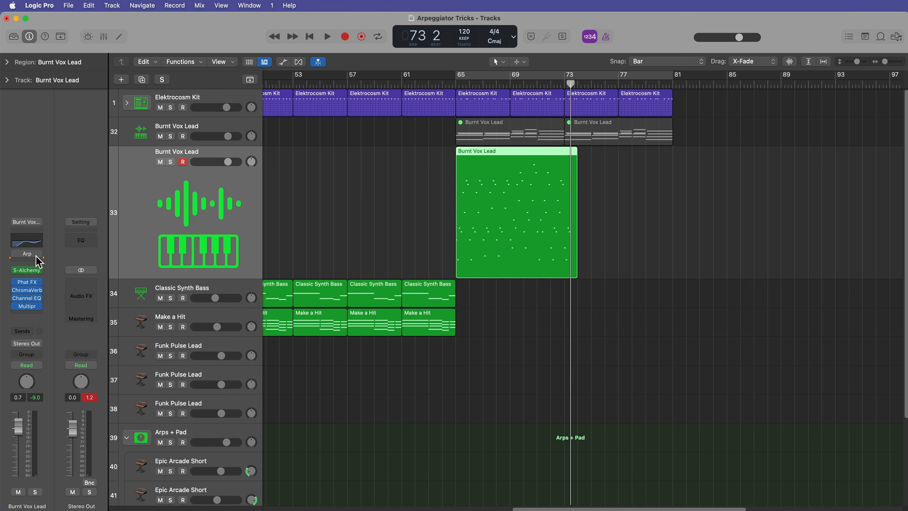
double_click(482, 194)
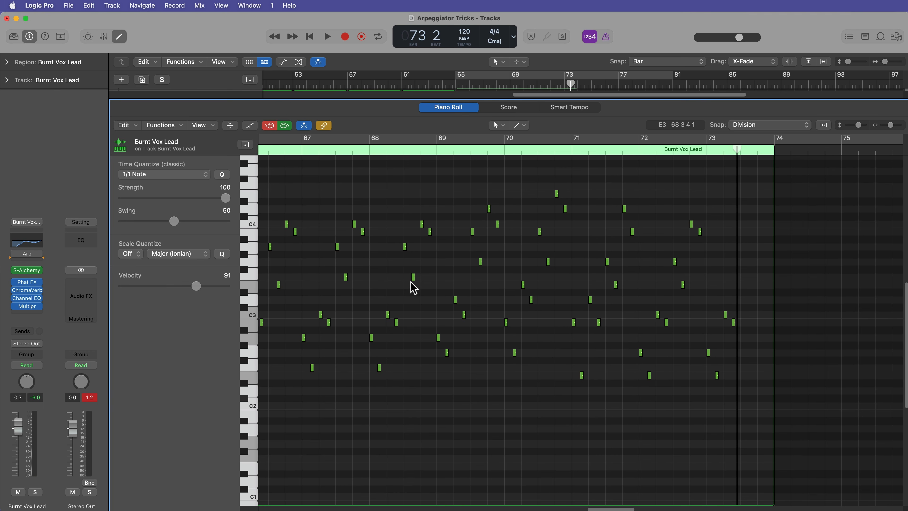
click(330, 148)
key(super+Right)
key(super+Right)
key(super+Right)
key(super+Right)
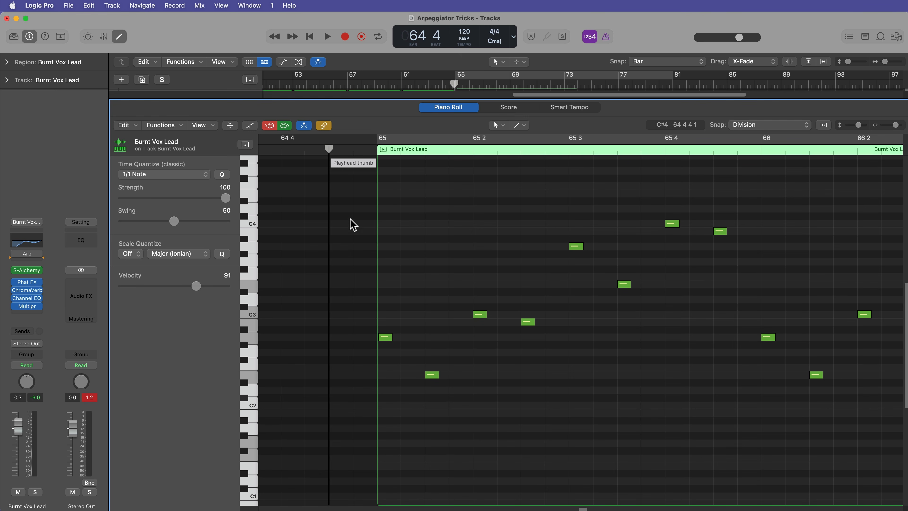
Step: Close the Piano Roll and clear the region selection in the Tracks area
key(p)
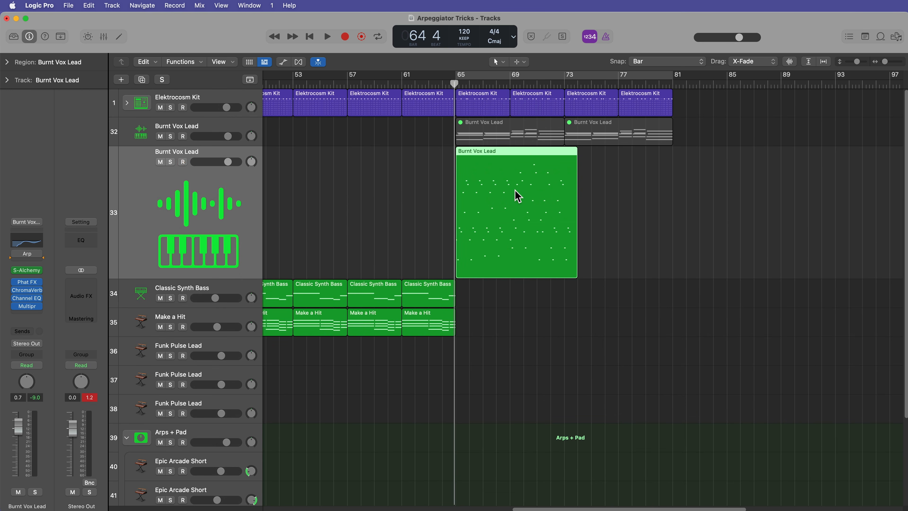
double_click(479, 207)
key(p)
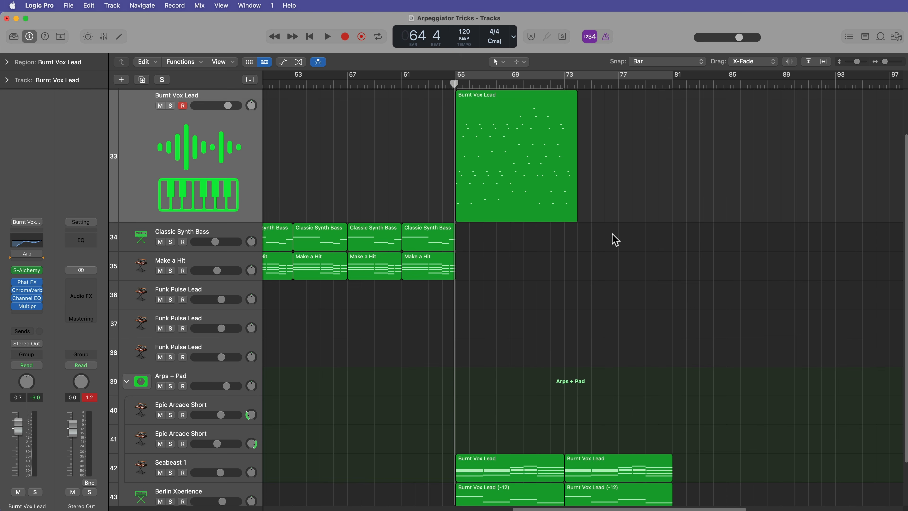
click(579, 337)
scroll(579, 336, up, 3)
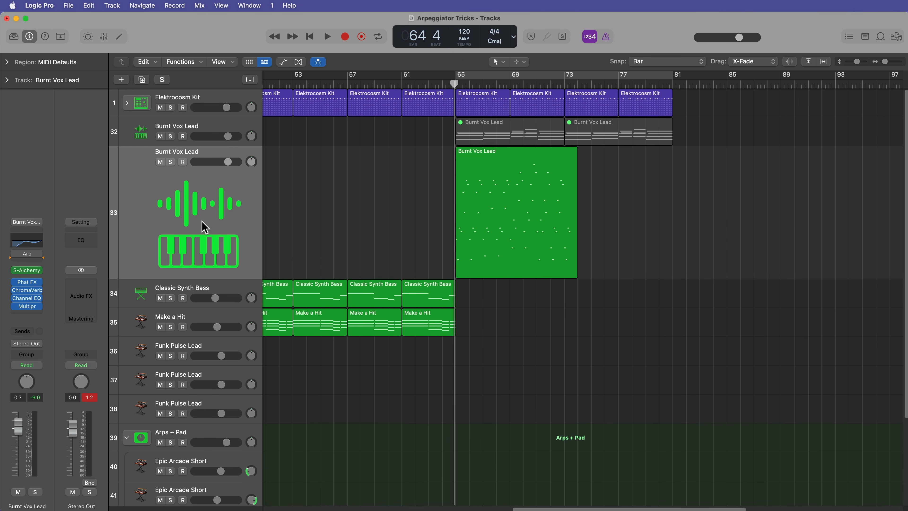
Step: Check the Arpeggiator's bypass state and its Record MIDI to Track Here option on the Burnt Vox Lead track
click(15, 253)
click(14, 254)
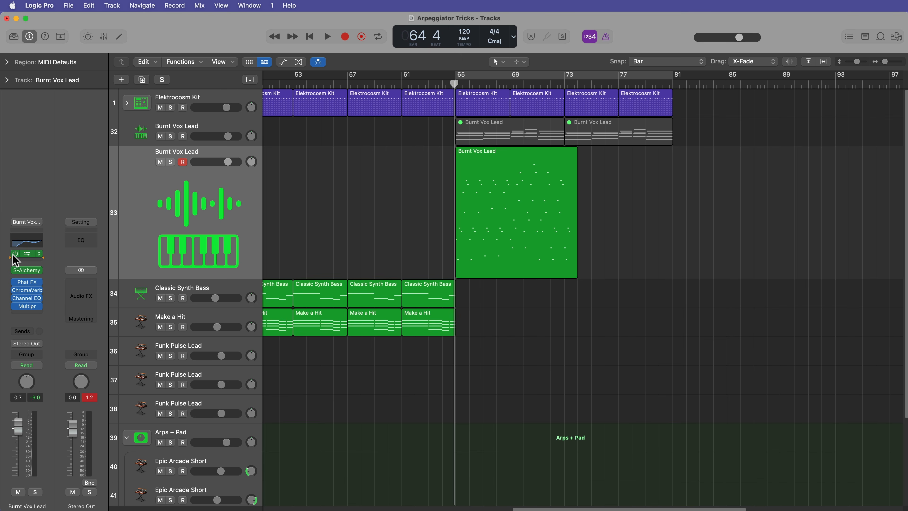
click(39, 252)
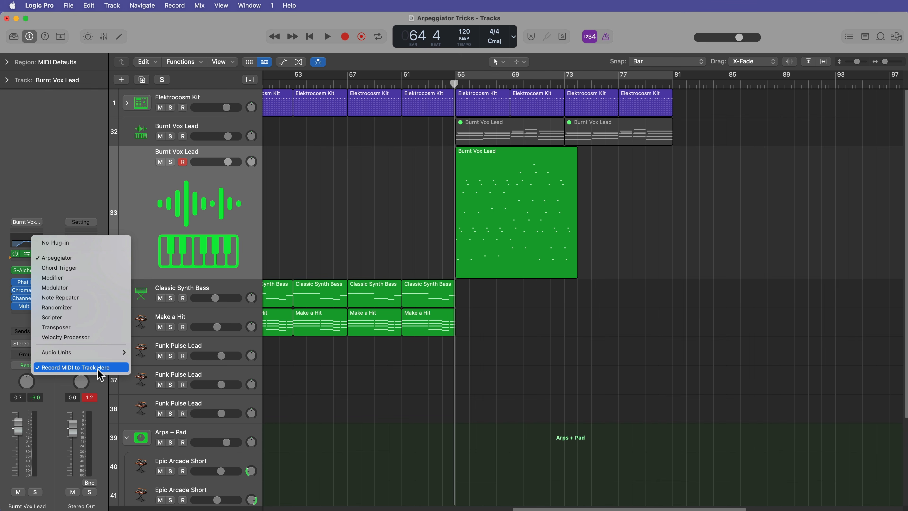
click(67, 194)
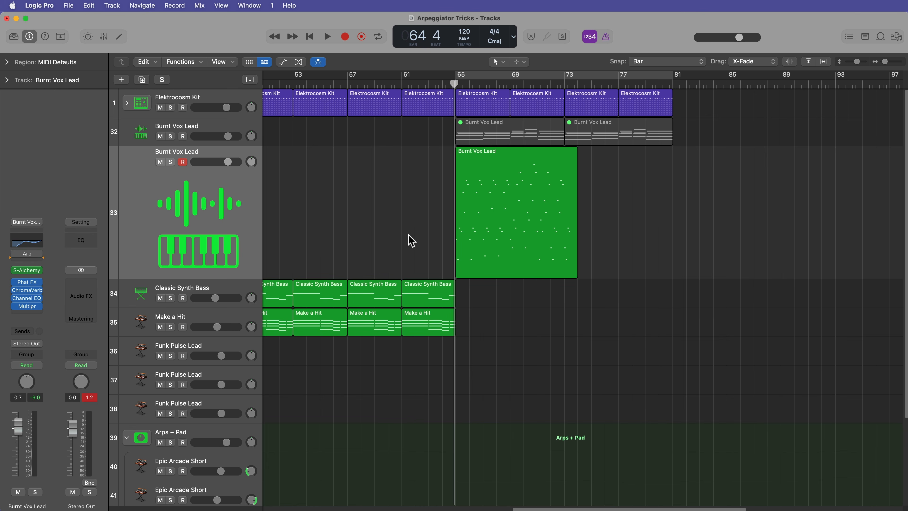
Step: Trim the recorded Burnt Vox Lead region at bar 73, repeat it to bar 81, and set the track volume to 1.0 dB during cycled playback
drag(630, 210, 568, 199)
click(503, 182)
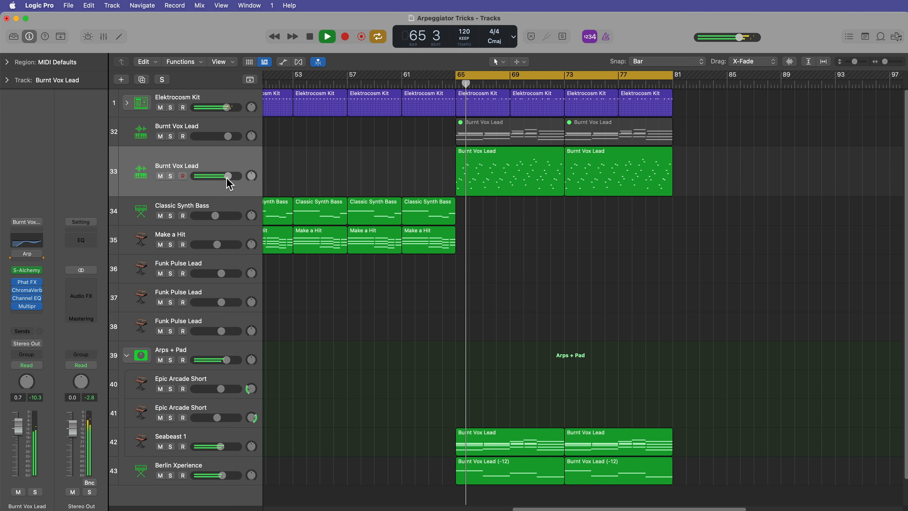
drag(227, 176, 229, 176)
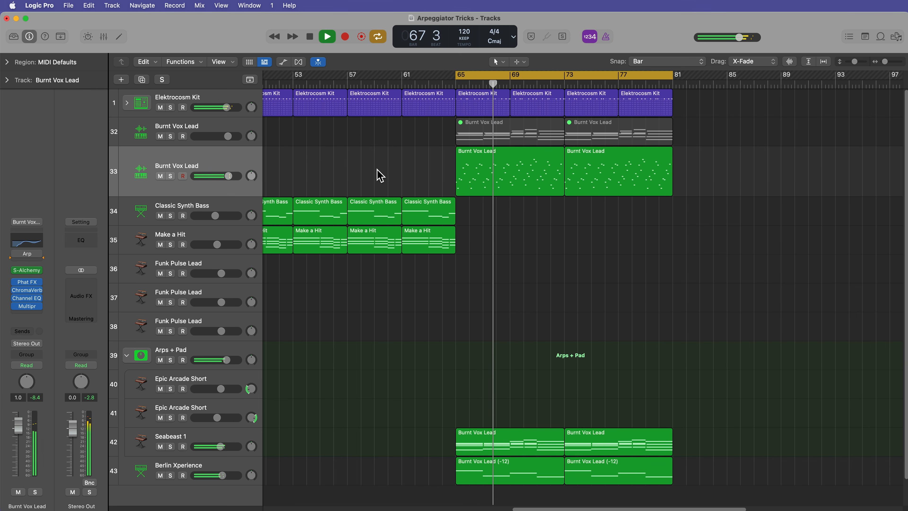
Step: Collapse the Arps + Pad track stack and increase the height of the Elektrocosm Kit track
click(126, 356)
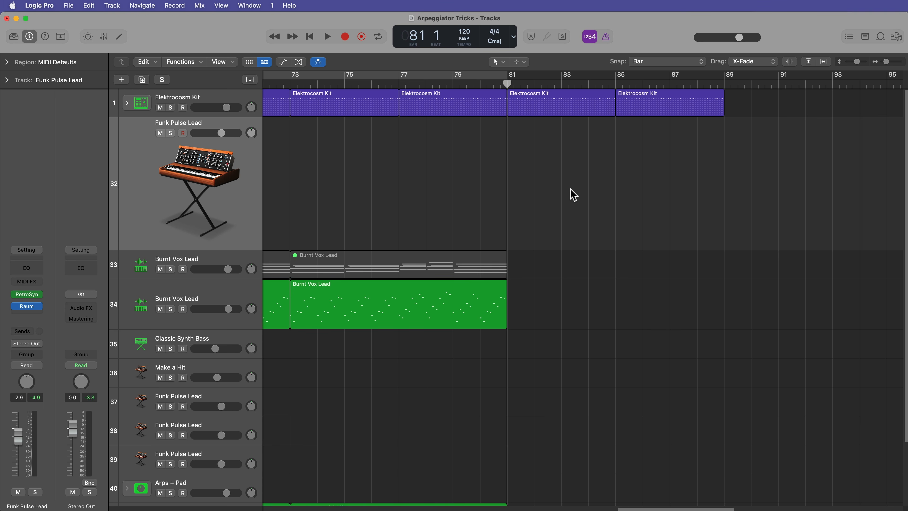
drag(225, 116, 225, 147)
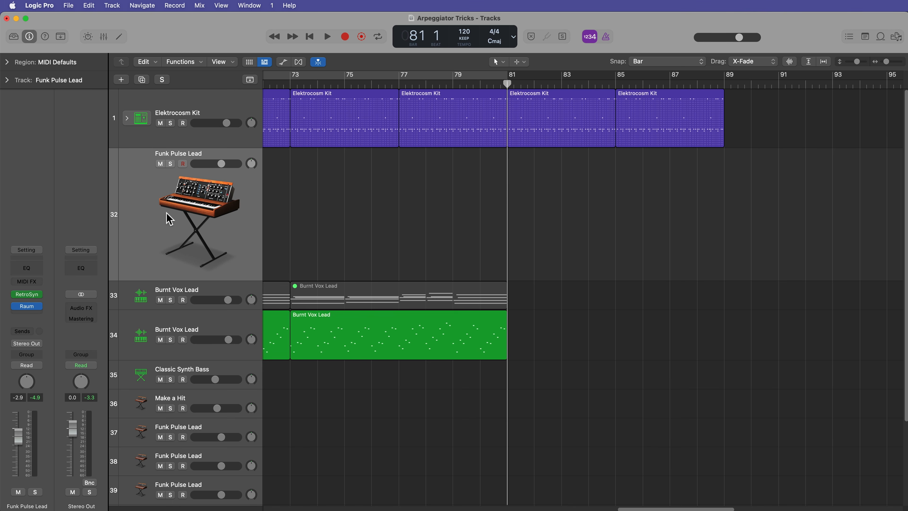
Step: Insert a Chord Trigger MIDI effect on the Funk Pulse Lead track and load the Pop Right Hand preset from the multi keyboard voicings
click(37, 282)
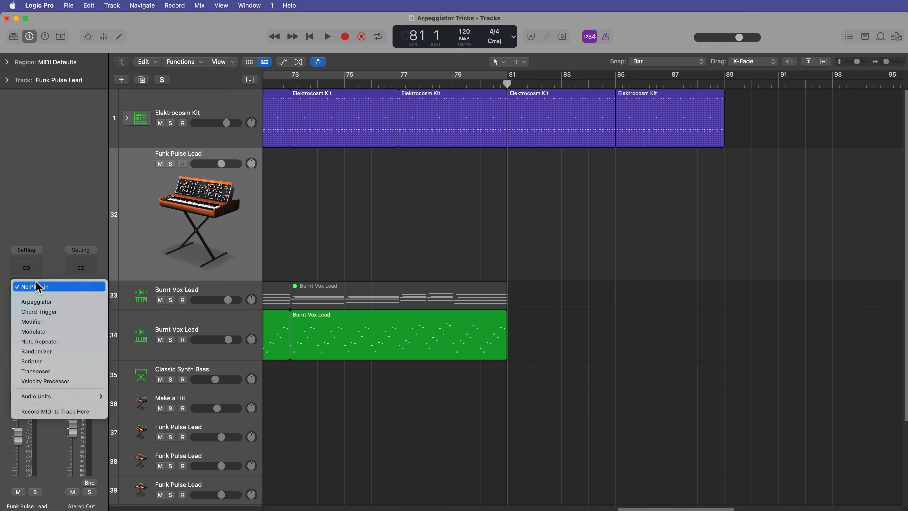
click(71, 312)
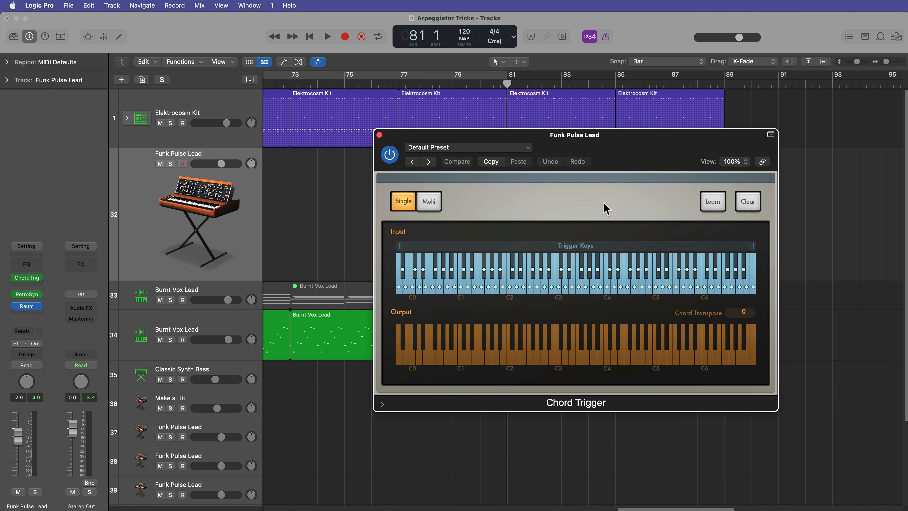
click(528, 147)
mouse_move(504, 343)
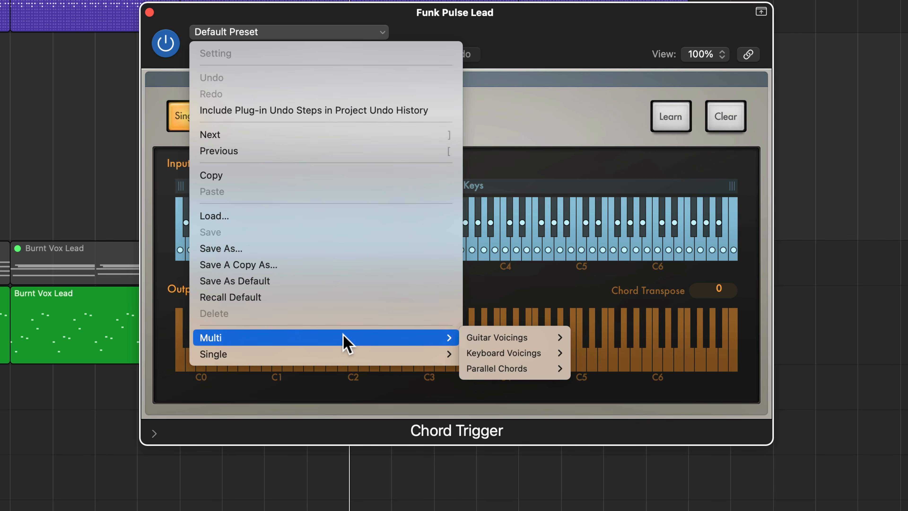
mouse_move(338, 347)
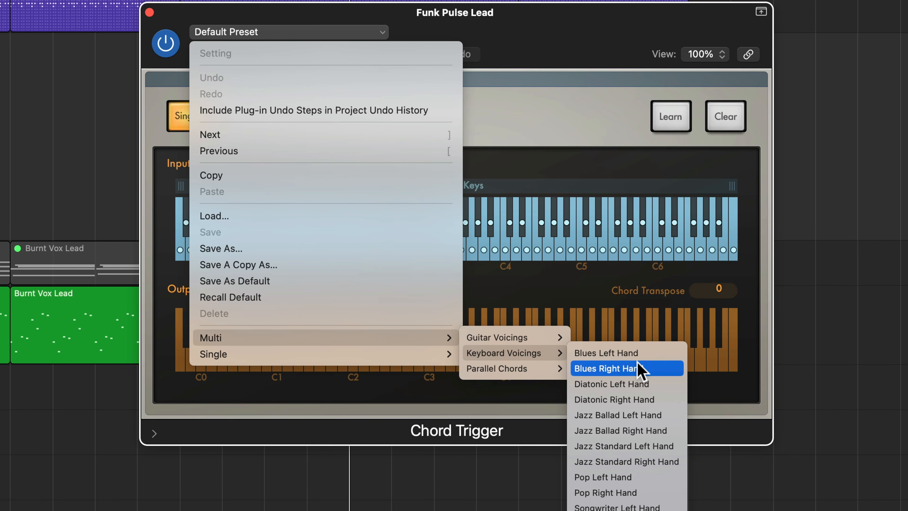
click(637, 493)
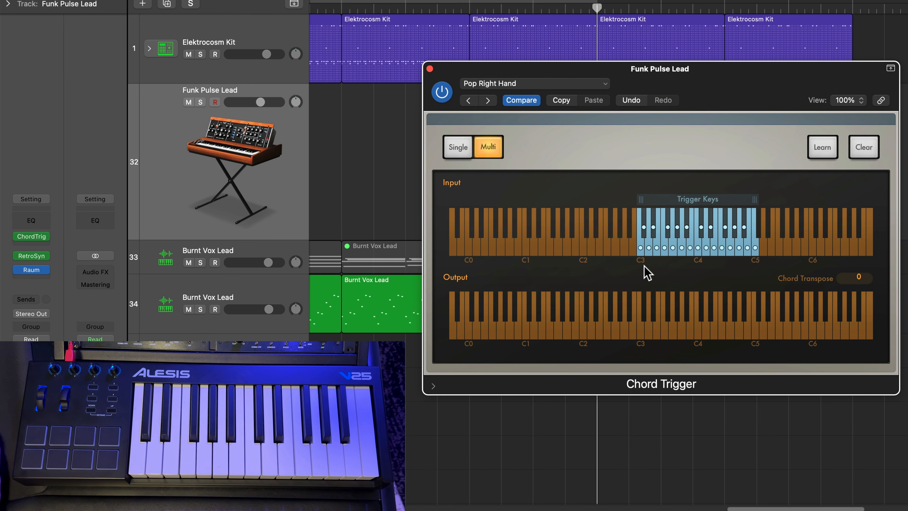
Step: Record-enable the Funk Pulse Lead track and look at the Chord Trigger preset list without changing the preset
click(215, 102)
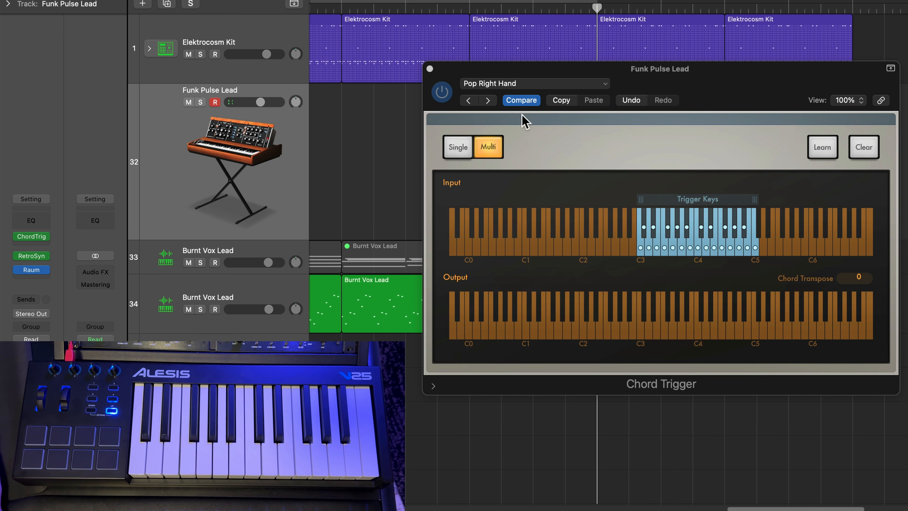
click(512, 84)
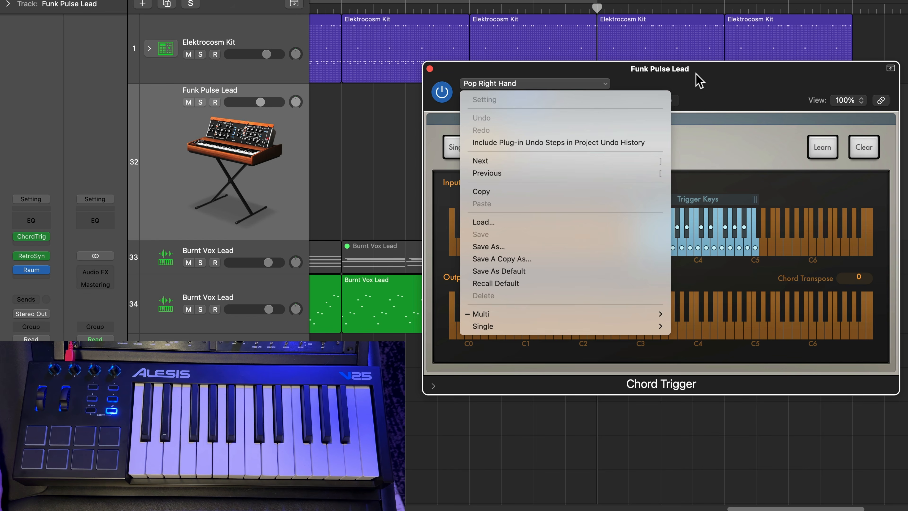
click(717, 158)
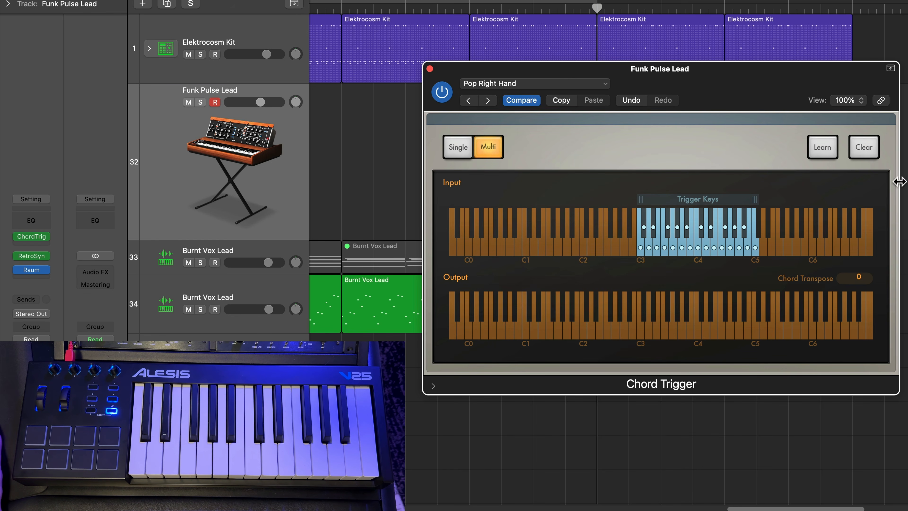
Step: View the A3 trigger key's chord in Learn mode and audition the chords on the A3, G3, F3 and E3 trigger keys
click(822, 146)
click(682, 247)
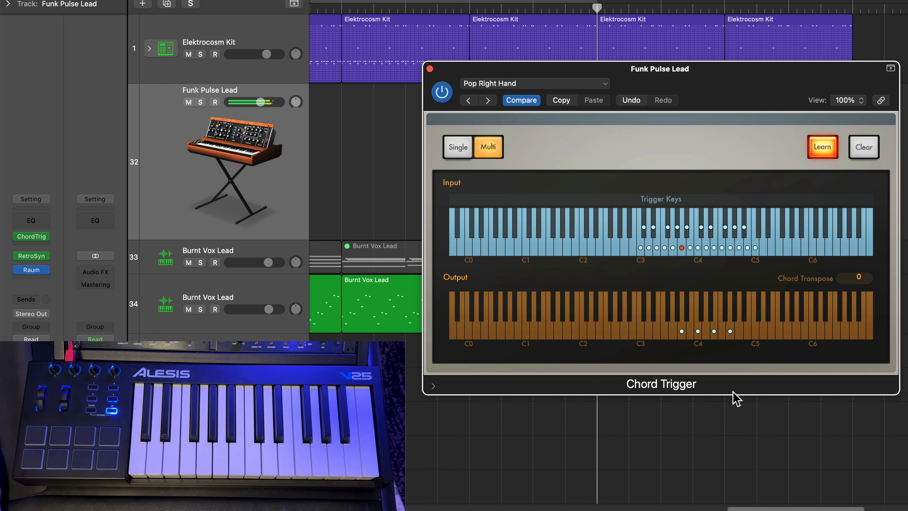
click(819, 152)
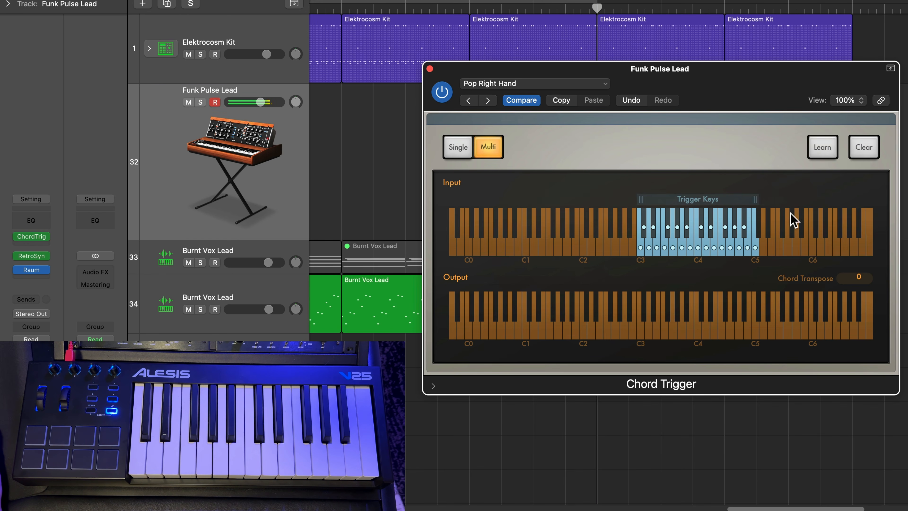
click(680, 251)
click(672, 250)
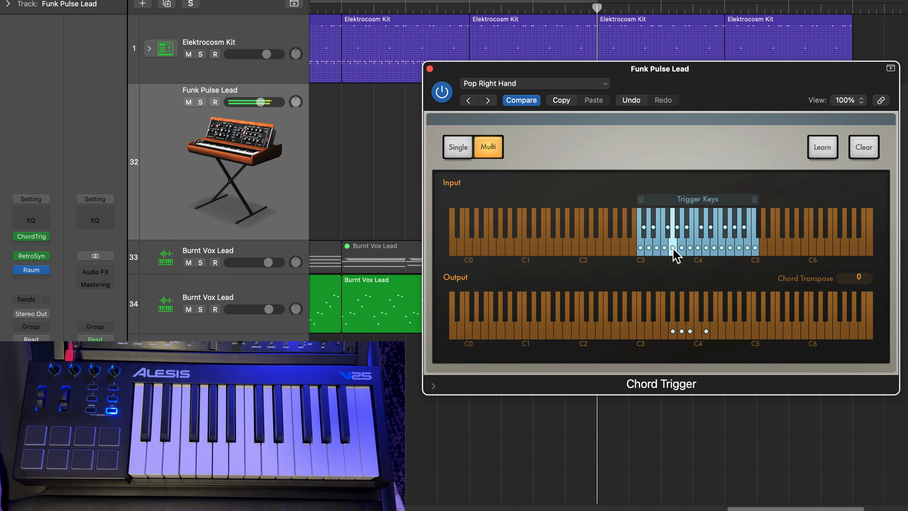
click(666, 250)
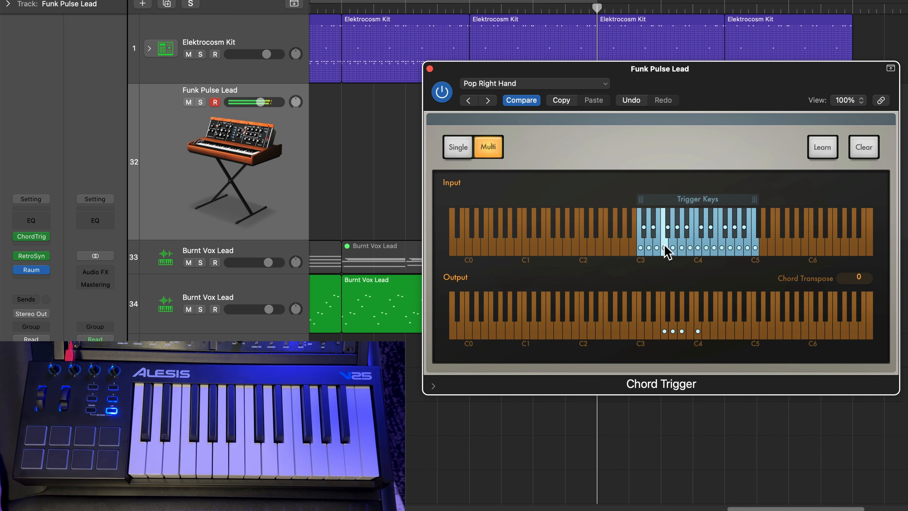
click(656, 250)
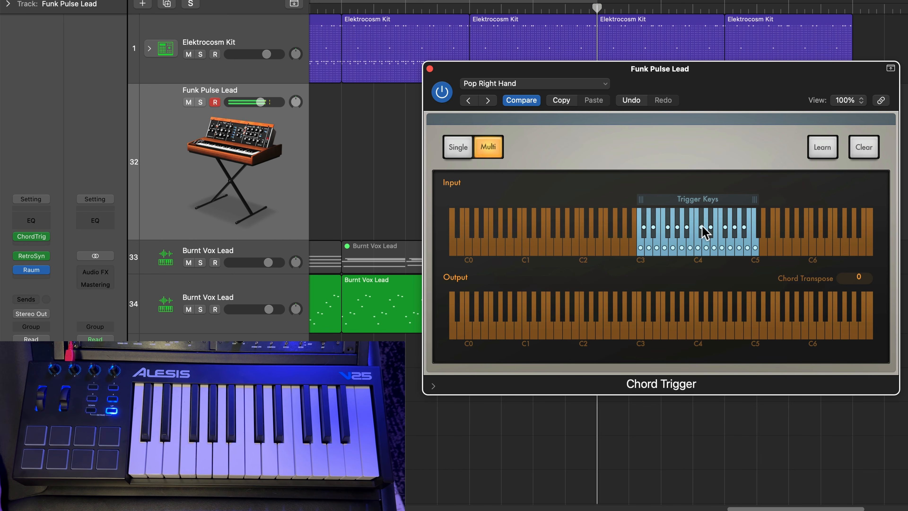
Step: Use Learn mode to toggle D4 in the chord assigned to the E3 trigger key and close the Chord Trigger
click(822, 147)
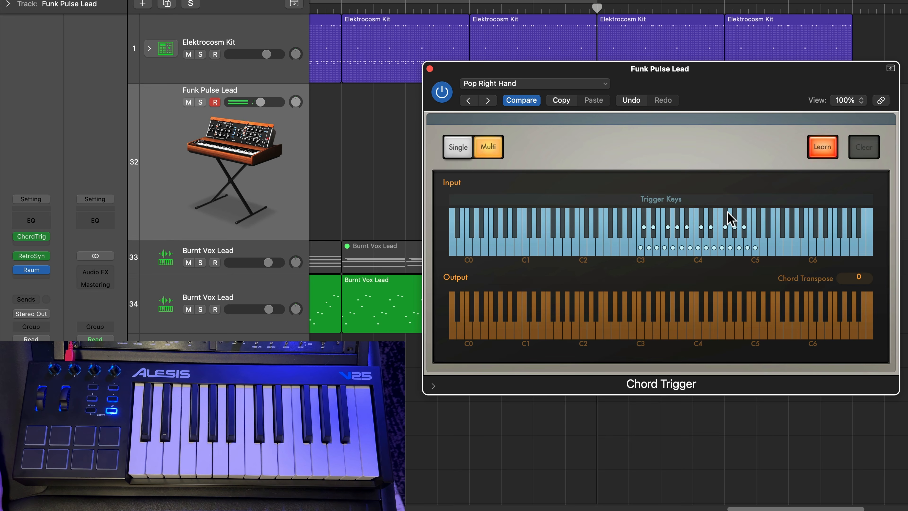
click(656, 248)
click(706, 331)
click(822, 148)
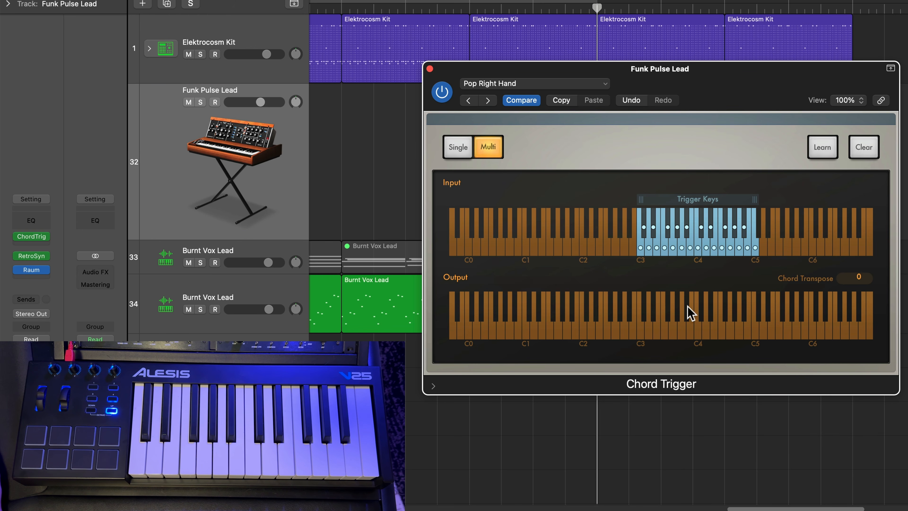
click(429, 68)
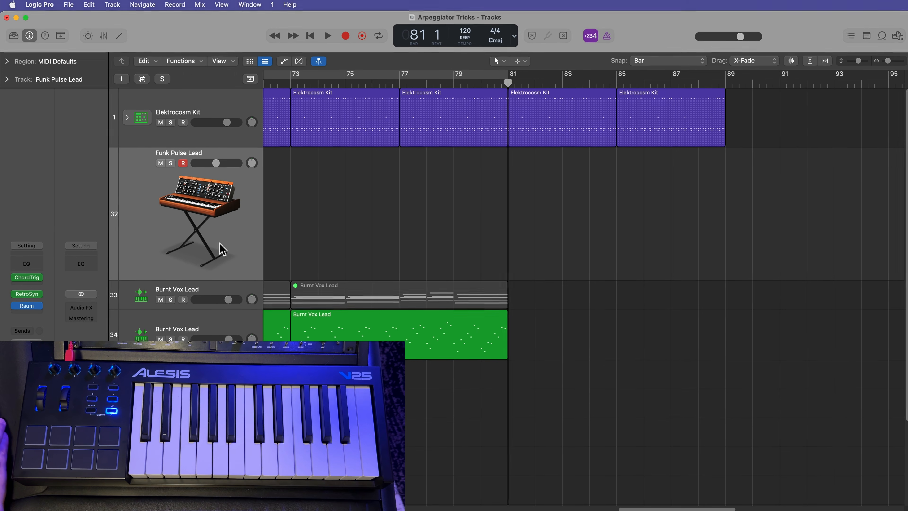
Step: Insert an Arpeggiator after the Chord Trigger on the Funk Pulse Lead track and move its window clear of the track headers
click(32, 285)
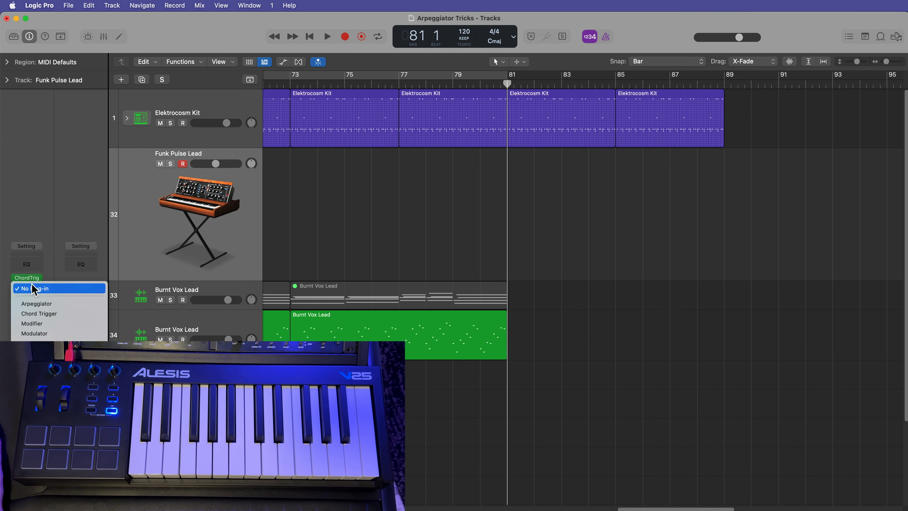
click(47, 304)
drag(640, 150, 723, 142)
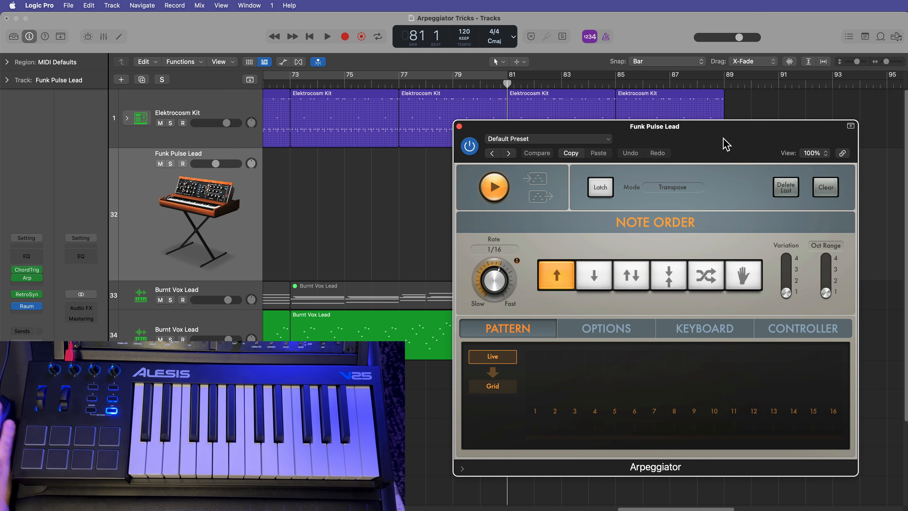
Step: Set the Arpeggiator to up/down note order with Variation 2 and Oct Range 2, and close it
click(635, 283)
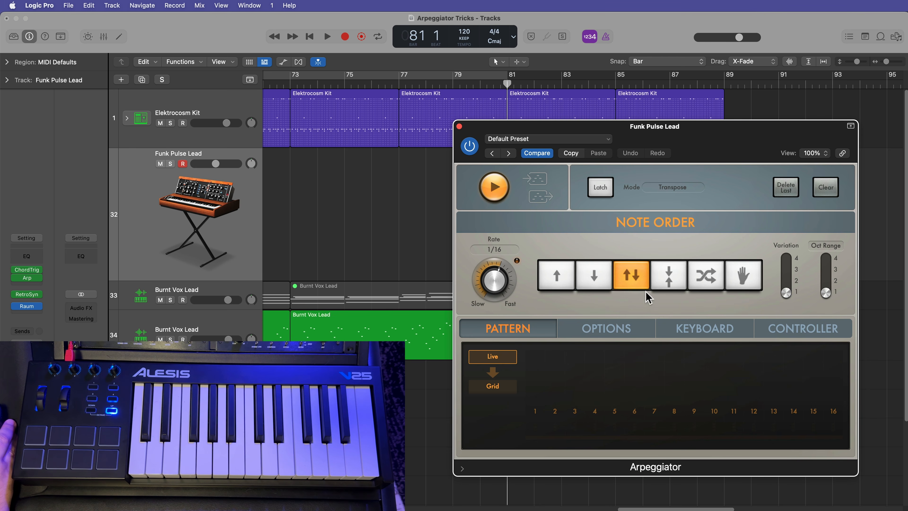
drag(786, 292, 829, 277)
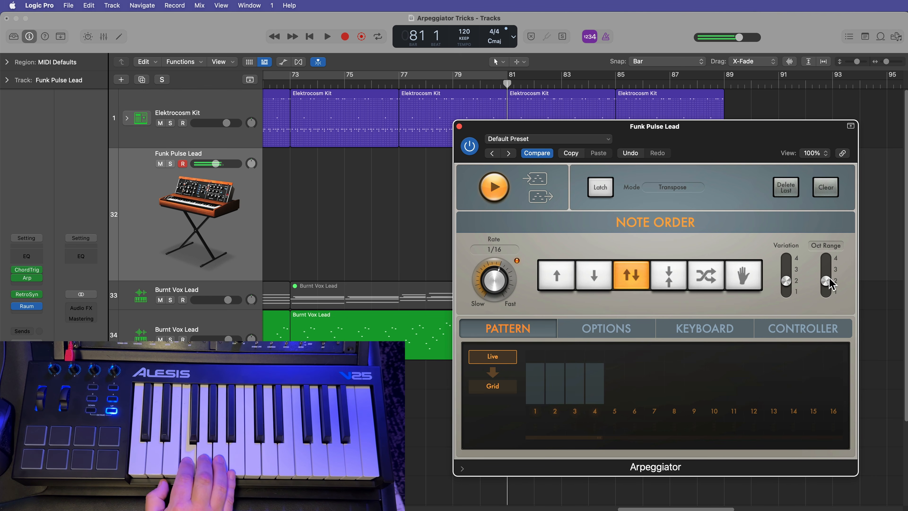
click(458, 127)
Step: Delete the Elektrocosm Kit regions after bar 81
key(super+Left)
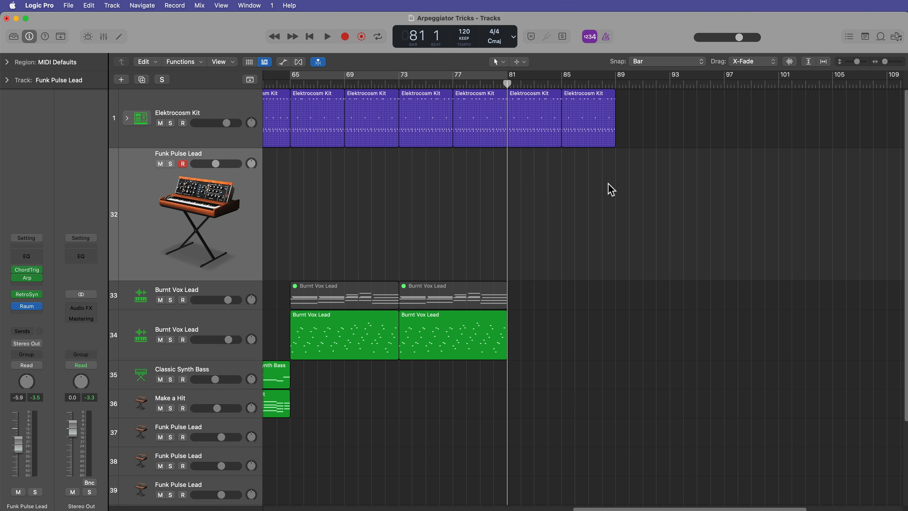
drag(658, 129, 552, 168)
key(Delete)
key(super+Right)
key(super+Left)
Step: Mute the repeated Burnt Vox Lead arpeggio region at bars 73 to 81 on track 34
click(484, 331)
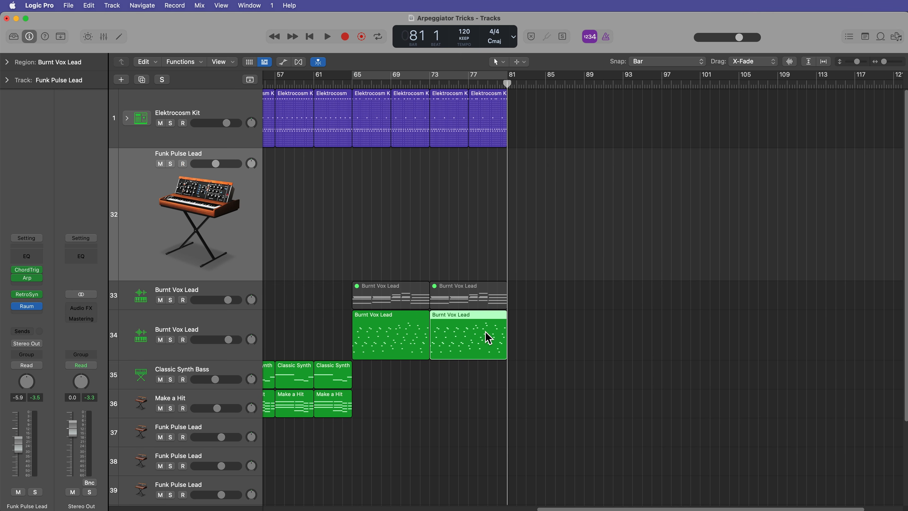
key(ctrl+m)
click(585, 265)
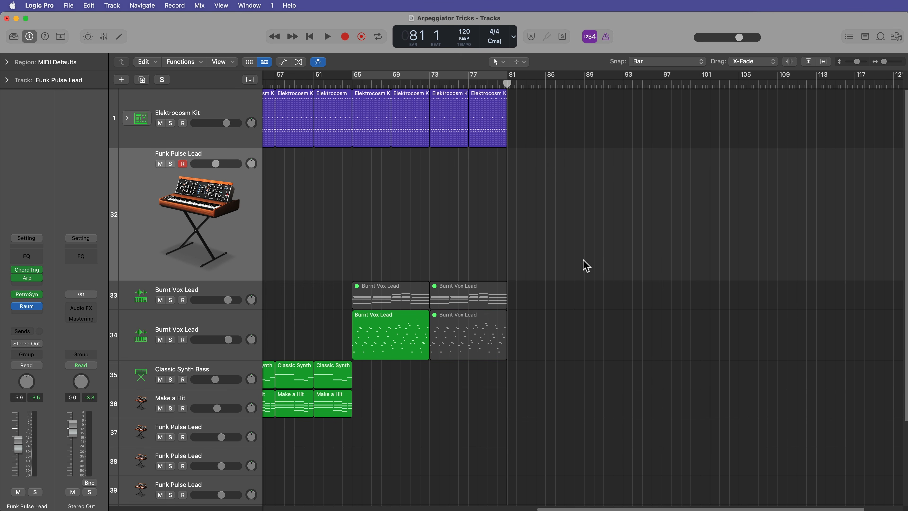
Step: Examine the staggered chord notes of the muted Burnt Vox Lead region from bar 73 in the Piano Roll, and close the editor
double_click(455, 305)
key(super+Left)
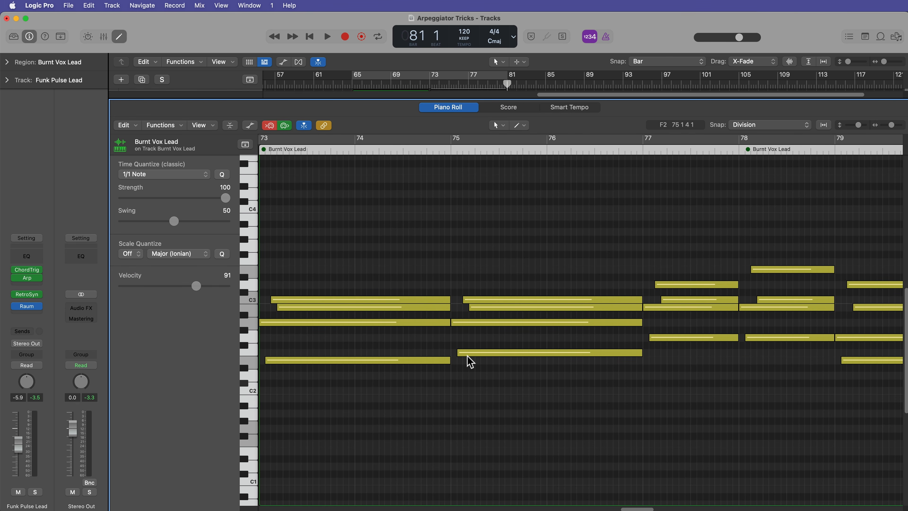
scroll(724, 352, right, 3)
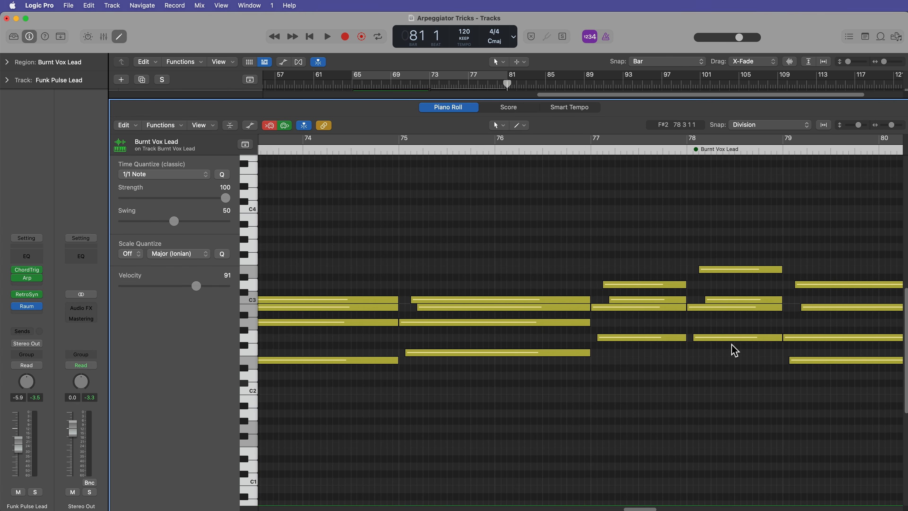
scroll(739, 348, right, 1)
key(p)
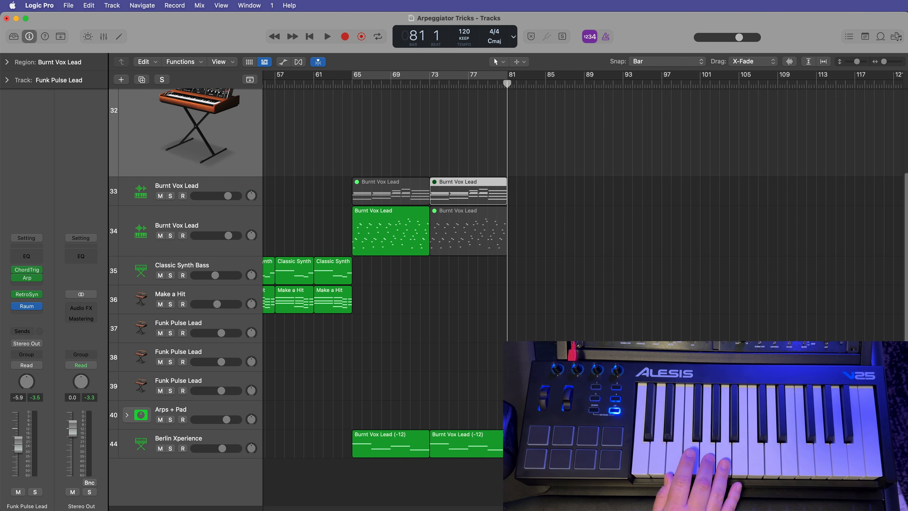
Step: Place the playhead at bar 72 and clear the region selection above the Burnt Vox Lead tracks
scroll(530, 77, up, 3)
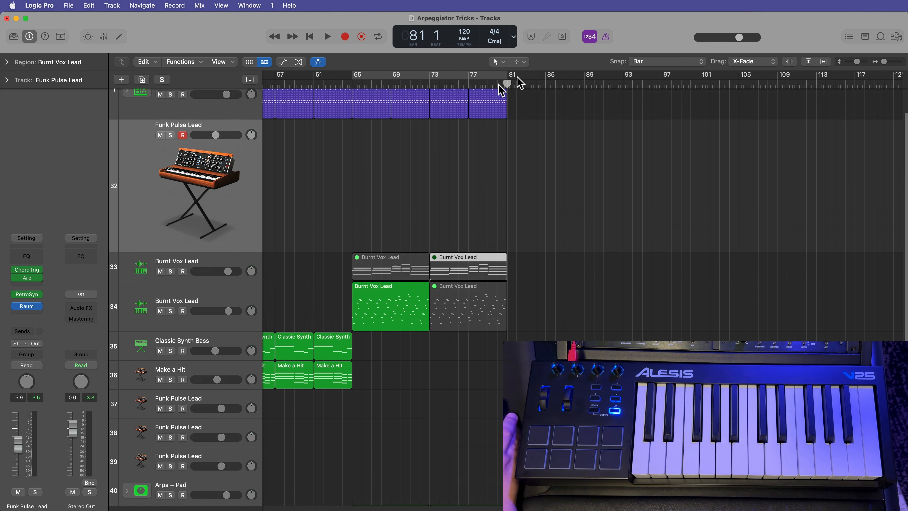
click(426, 82)
click(437, 189)
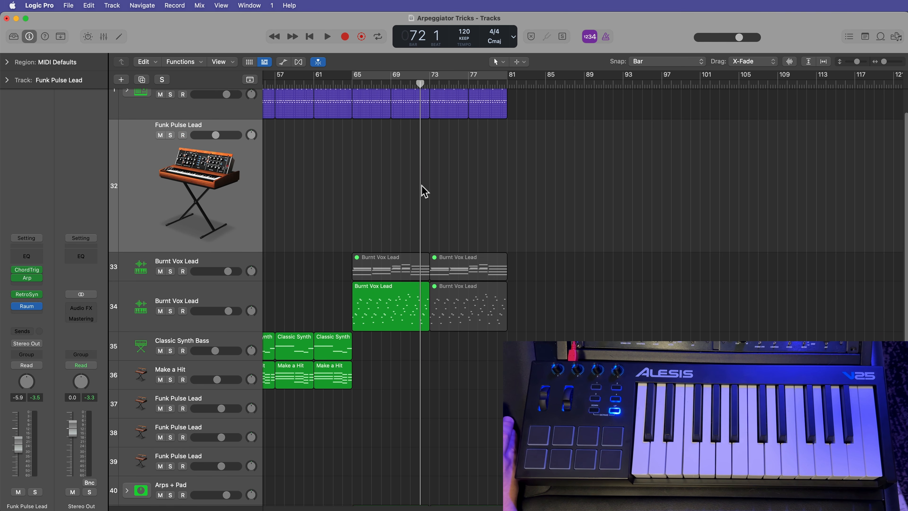
Step: Record a trial take of single trigger notes on the Funk Pulse Lead track from bar 72, and delete the take
scroll(439, 194, up, 1)
click(197, 195)
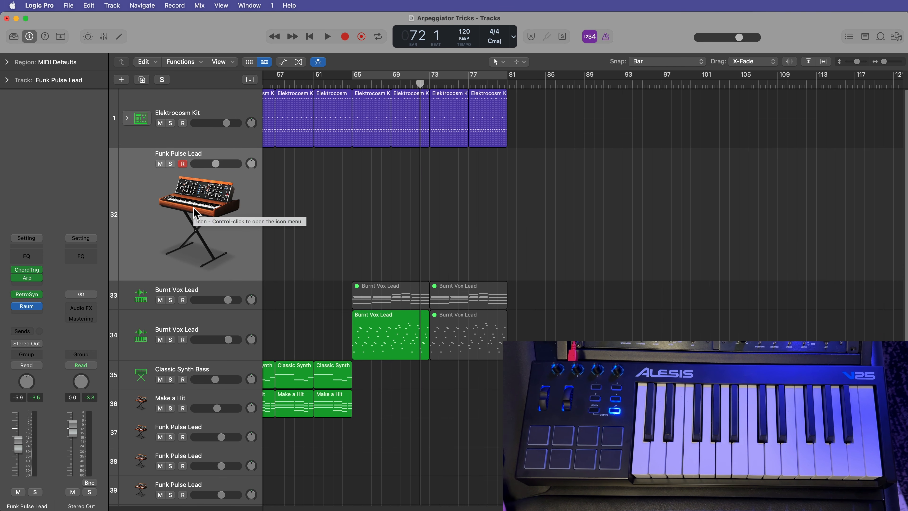
key(r)
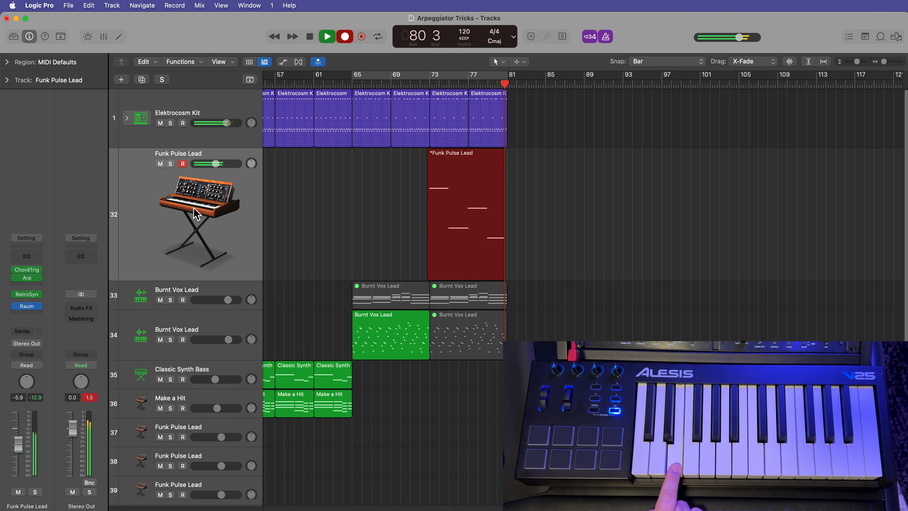
key(space)
click(622, 226)
click(488, 199)
key(q)
key(Delete)
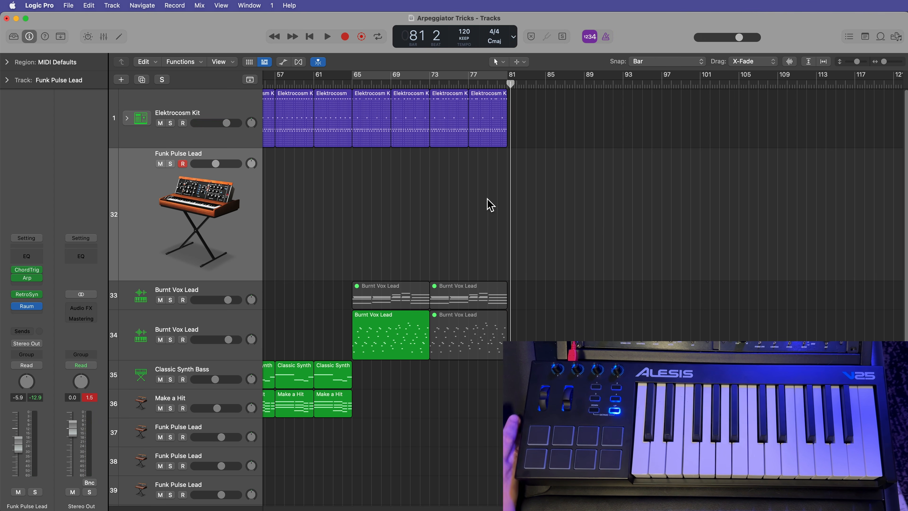
Step: Place the playhead at bar 72 and set the Funk Pulse Lead track to record MIDI after its Arpeggiator
click(420, 83)
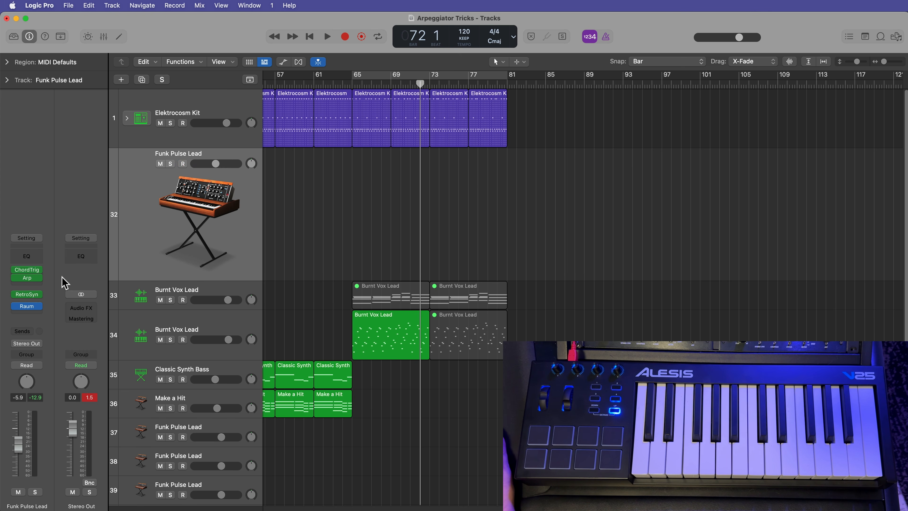
click(39, 280)
click(79, 390)
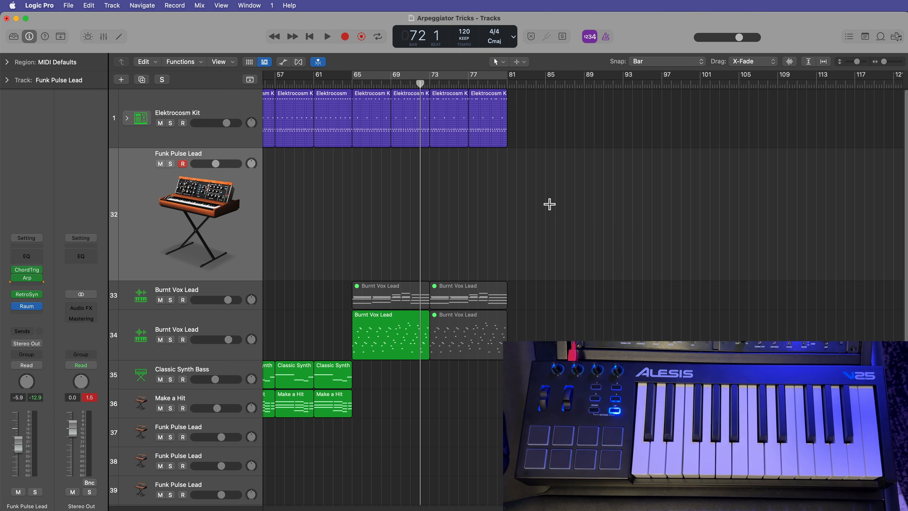
Step: Set the note length of the Funk Pulse Lead Arpeggiator to 61%, and close the plug-in window
key(super+Right)
key(super+Right)
key(super+Right)
key(super+Right)
key(super+Right)
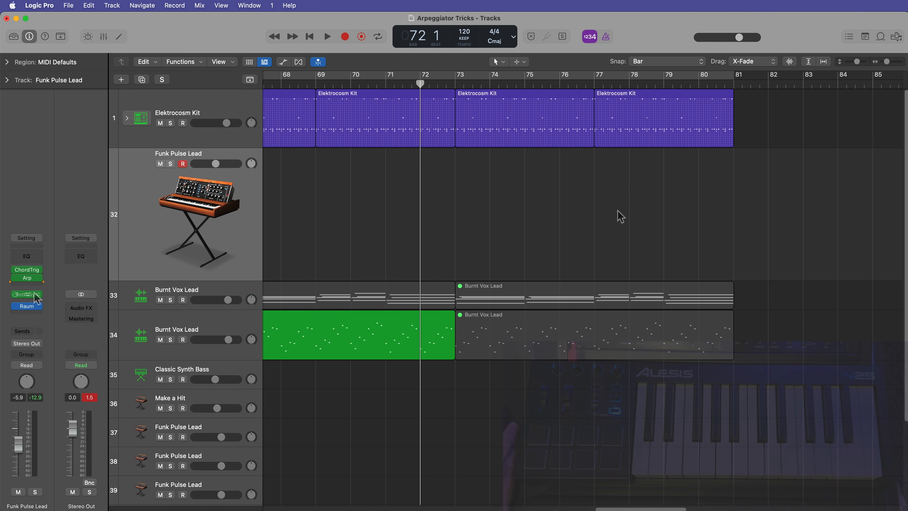
click(26, 277)
click(580, 334)
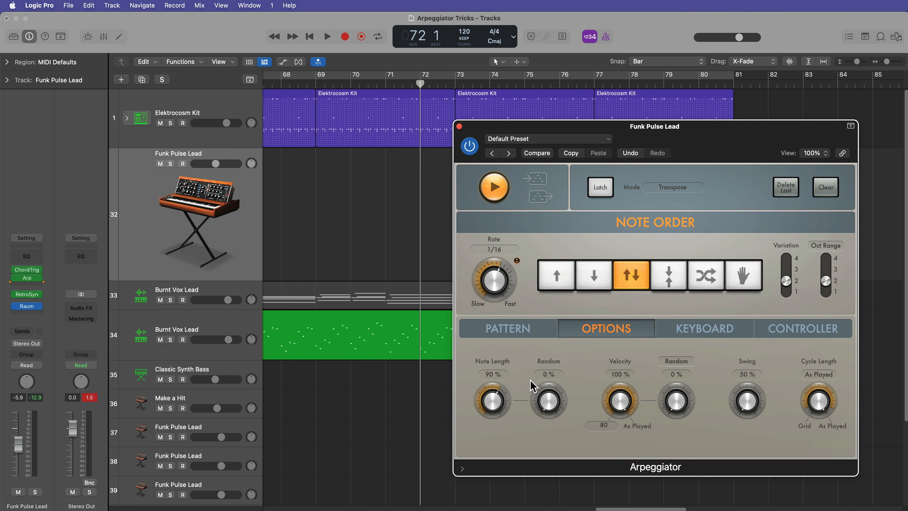
drag(501, 397, 502, 410)
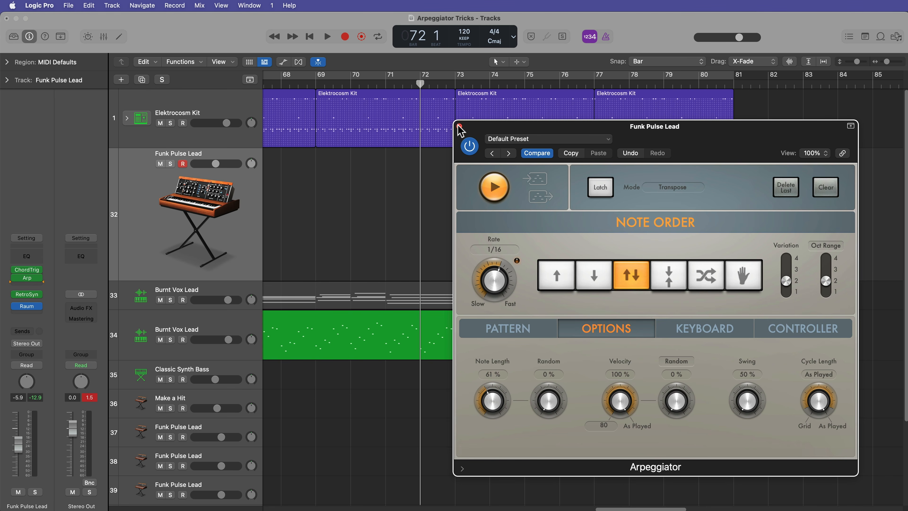
click(459, 125)
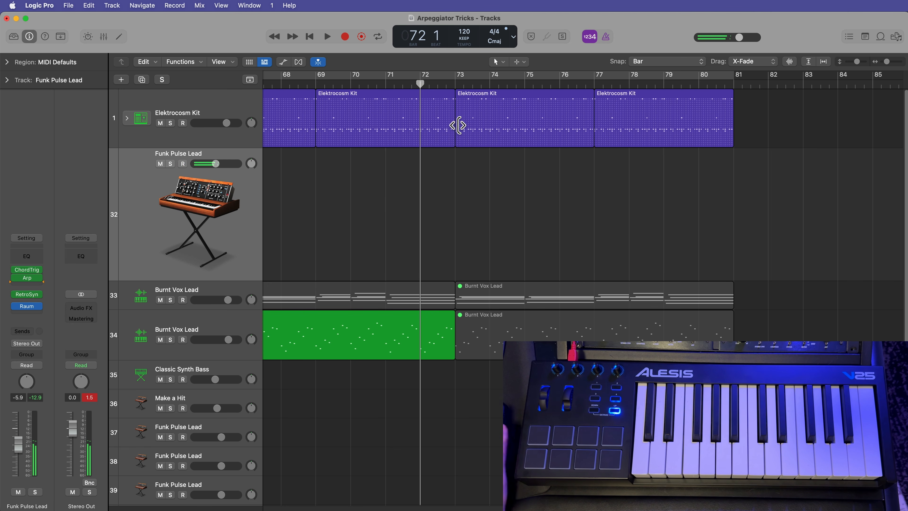
Step: Record the chord-triggered arpeggio as MIDI on the Funk Pulse Lead track, and trim the region to bars 73 to 81
click(385, 85)
key(r)
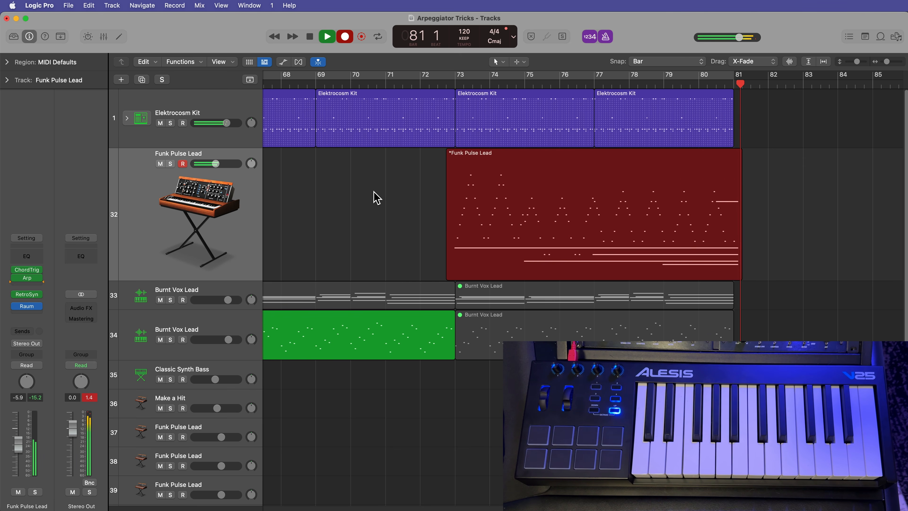
key(space)
click(782, 252)
drag(831, 207, 744, 202)
click(609, 227)
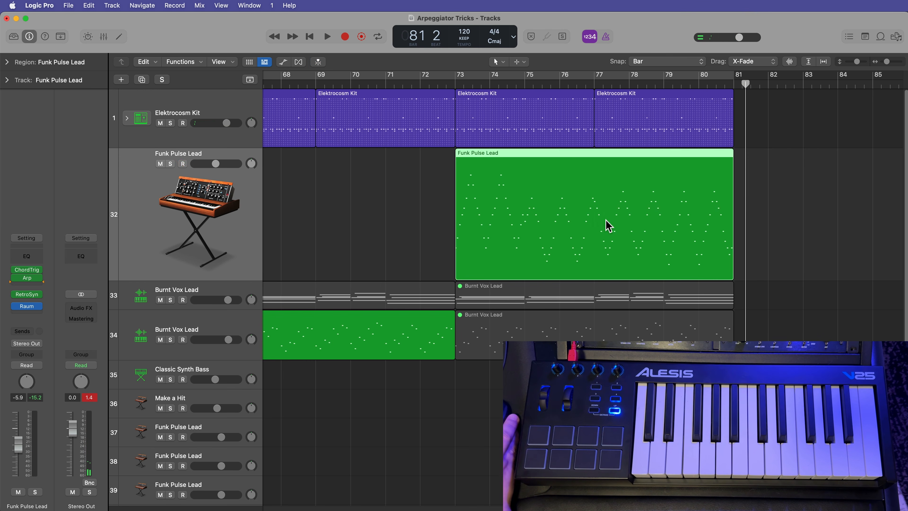
Step: Inspect the recorded Funk Pulse Lead notes in the Piano Roll and play them from just before bar 73
double_click(608, 227)
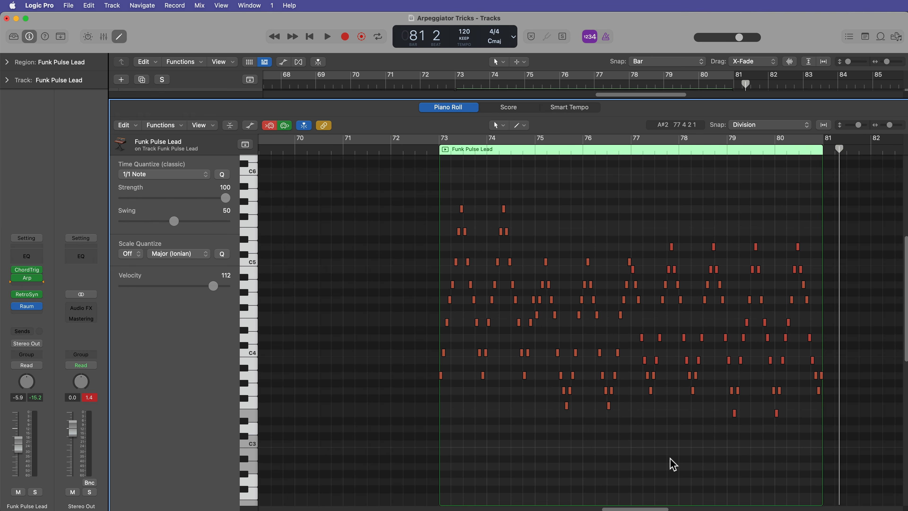
key(super+Right)
key(super+Right)
scroll(669, 464, left, 13)
click(477, 151)
key(space)
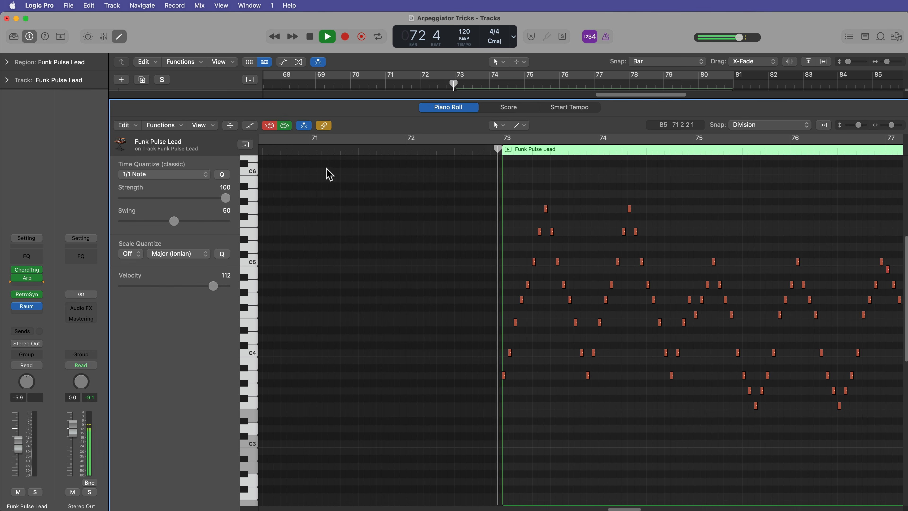
Step: Turn off MIDI In in the Piano Roll, close the editor and clear the region selection
click(269, 125)
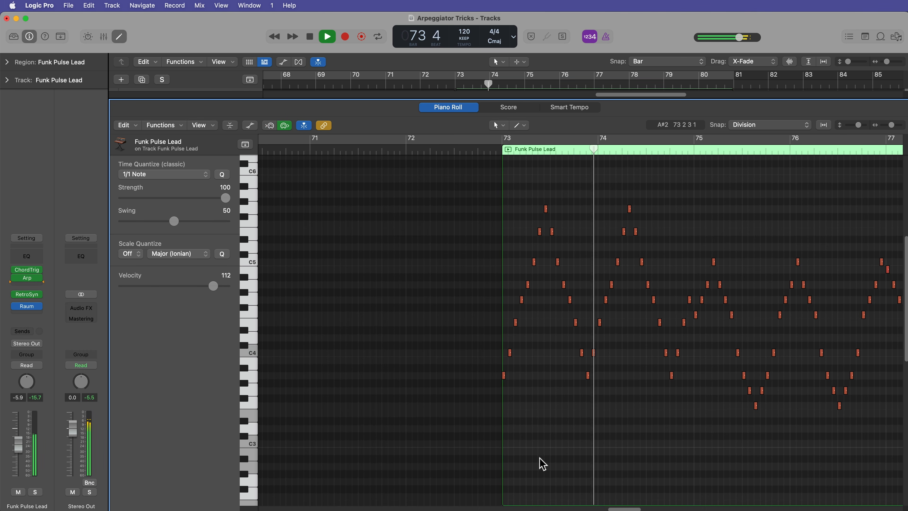
key(p)
click(743, 372)
scroll(745, 374, up, 5)
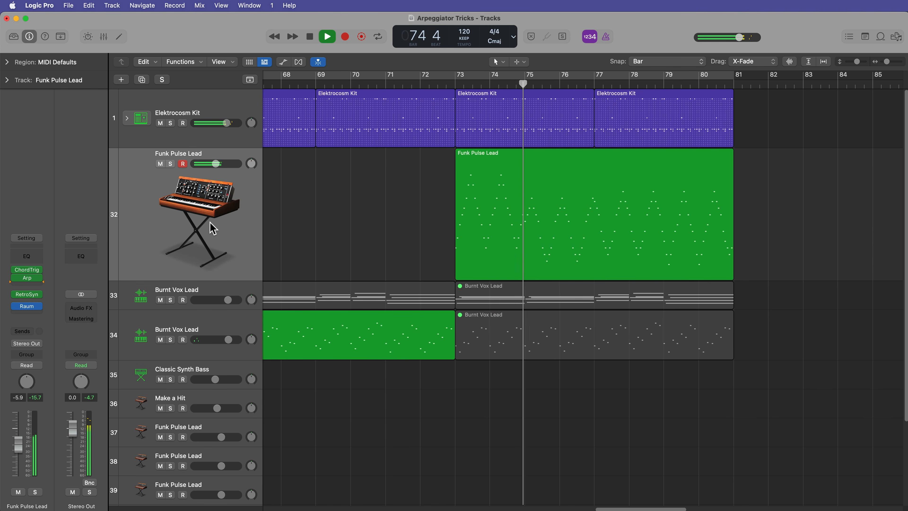
Step: Reduce the height of the Funk Pulse Lead track 32
drag(236, 281, 237, 252)
click(673, 198)
click(790, 221)
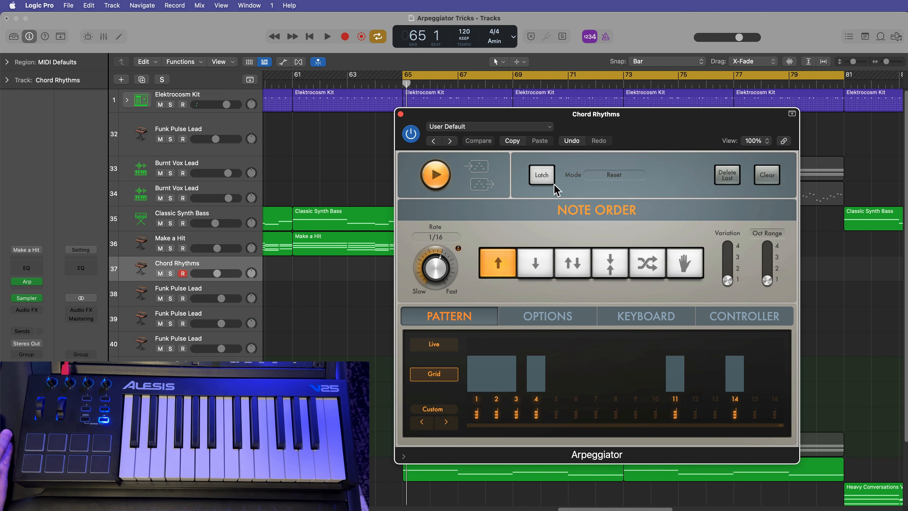
Step: Turn on Latch in the Chord Rhythms Arpeggiator and set its mode to Transpose
click(541, 175)
click(629, 179)
click(640, 192)
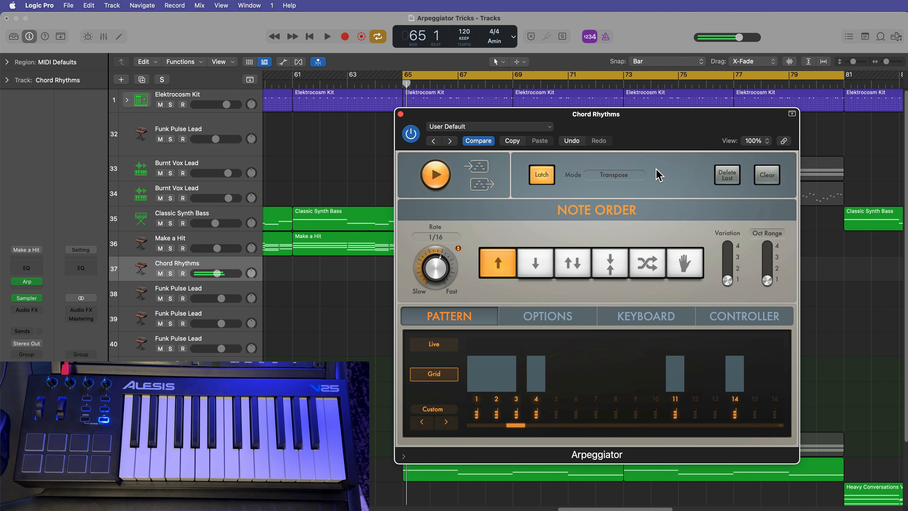
Step: Switch off the Arpeggiator's Latch and, with cycling turned off, place the playhead at bar 64
click(542, 175)
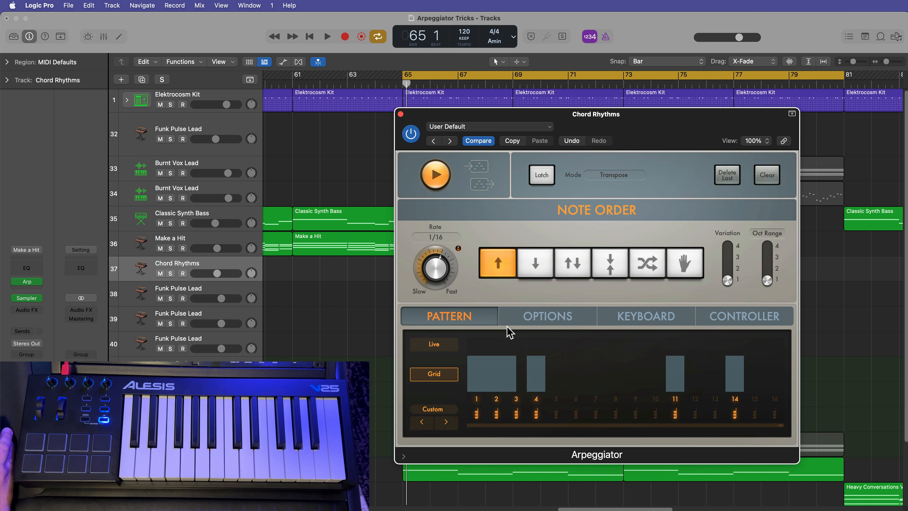
key(c)
click(374, 83)
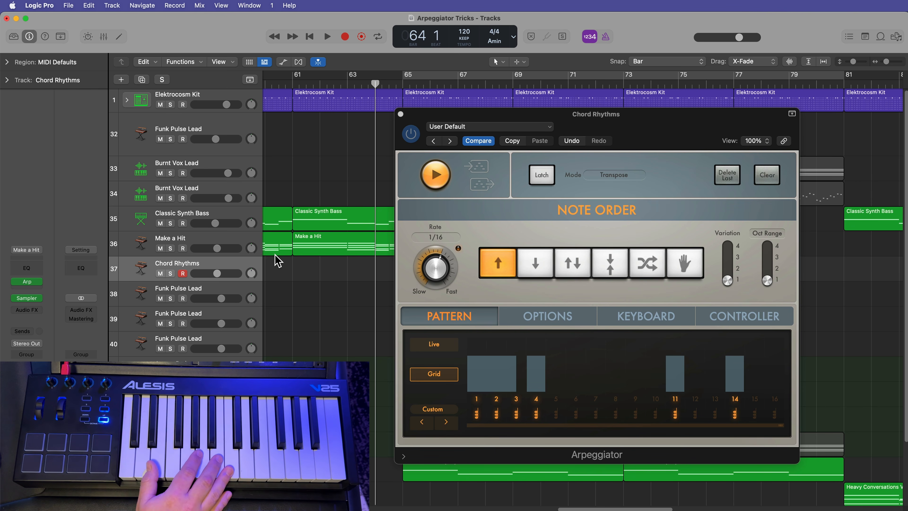
Step: Delete the Chord Rhythms region at bars 65 to 81 on track 37
scroll(322, 282, down, 5)
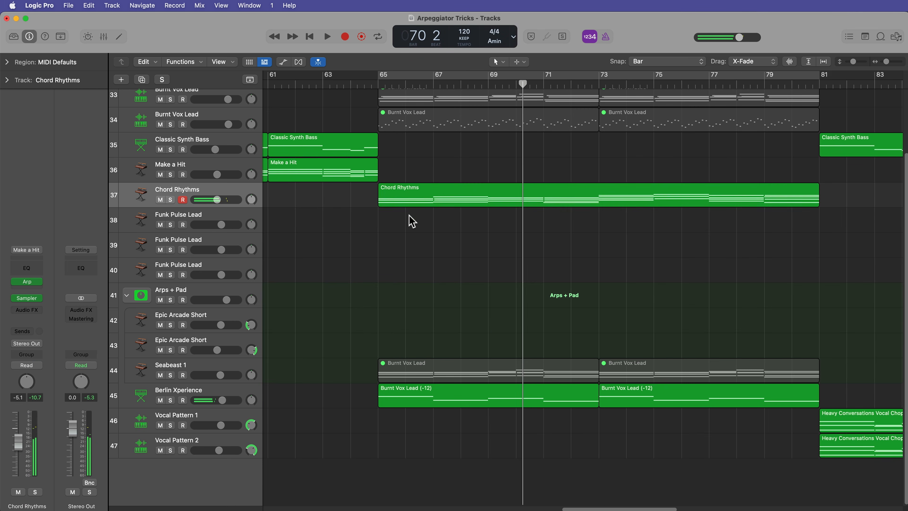
click(422, 203)
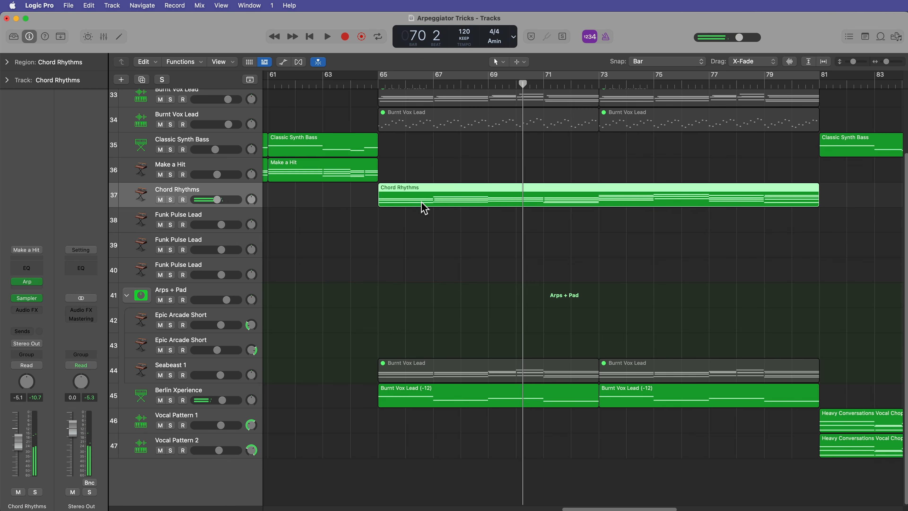
key(Delete)
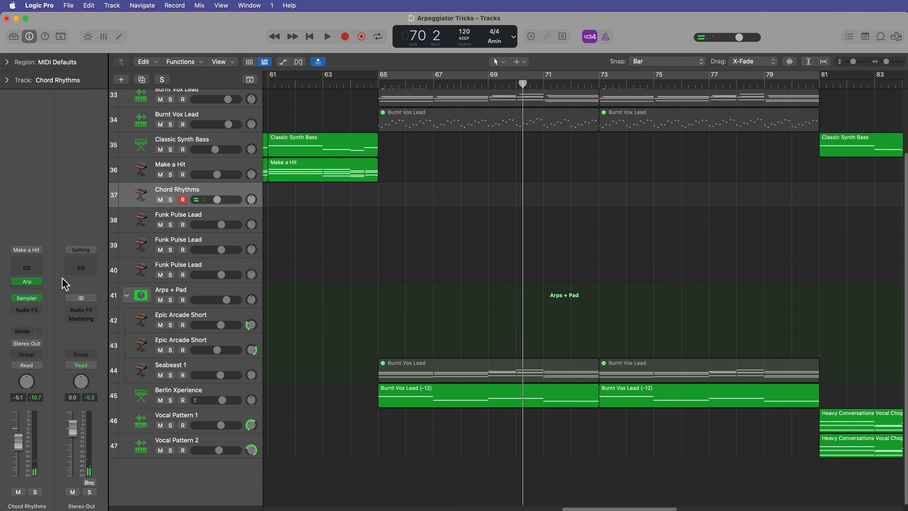
Step: Set the Chord Rhythms track to record MIDI after its Arpeggiator, and enlarge the track with the playhead at bar 64
click(39, 283)
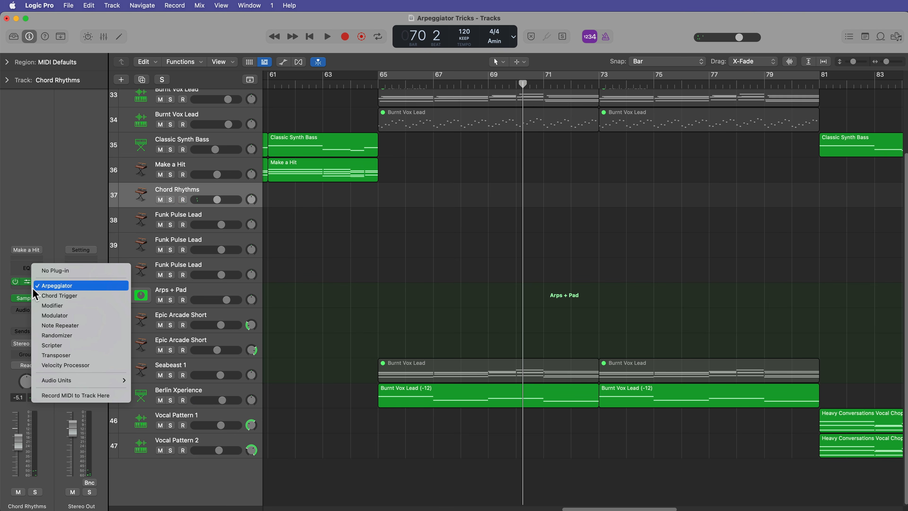
click(91, 396)
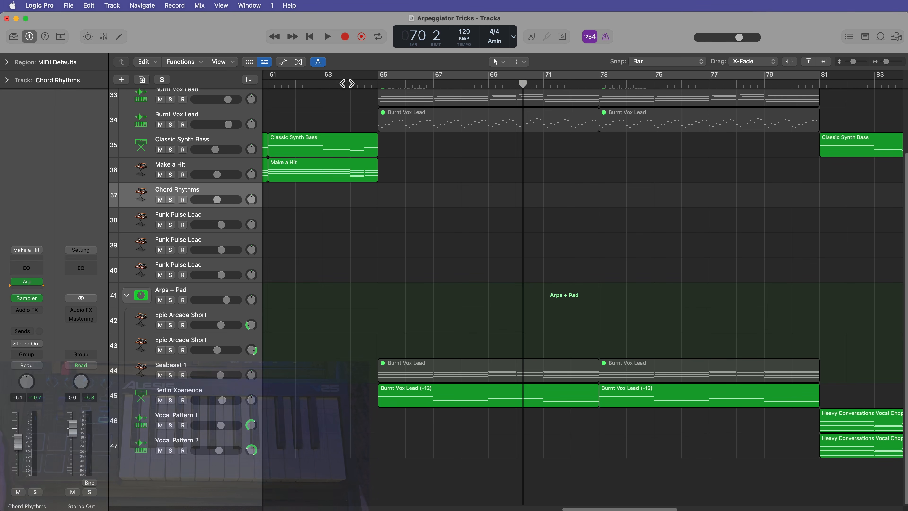
click(350, 84)
drag(224, 207, 218, 331)
Step: Record the latched chord arpeggio as MIDI on the Chord Rhythms track from bar 64 to bar 82, switching Latch off at the end
click(29, 285)
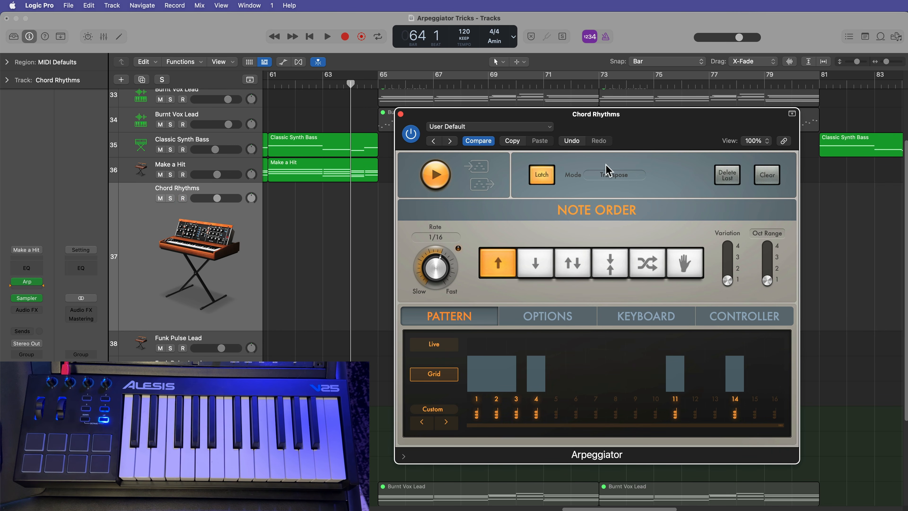
key(r)
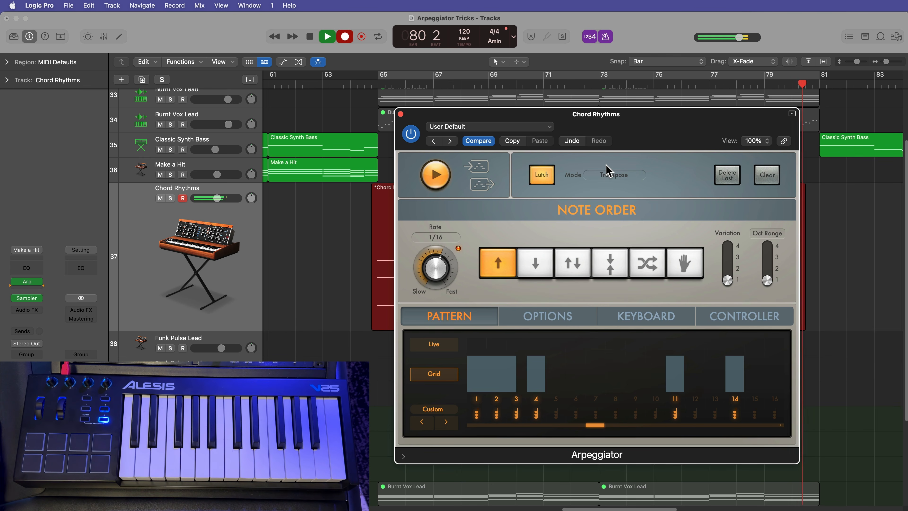
click(541, 175)
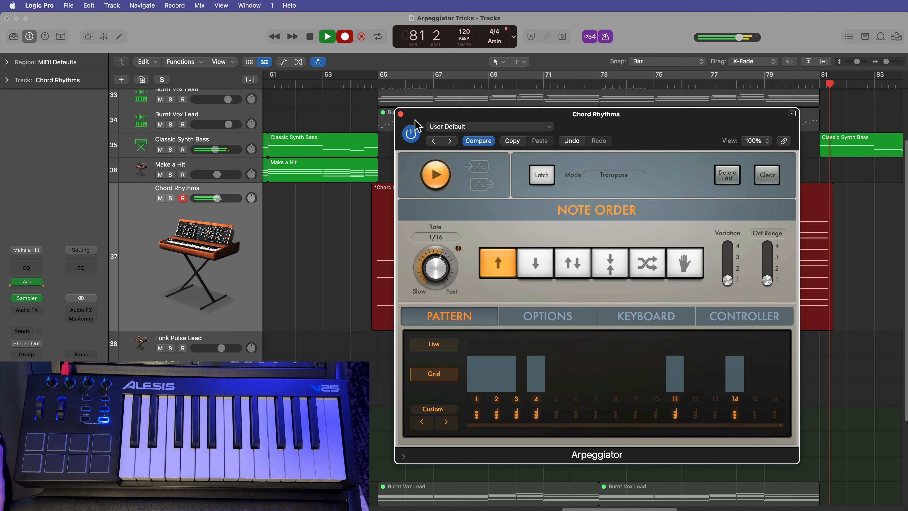
click(401, 114)
key(space)
Step: Open the recorded Chord Rhythms region to inspect its rhythmic chord notes
scroll(486, 318, left, 10)
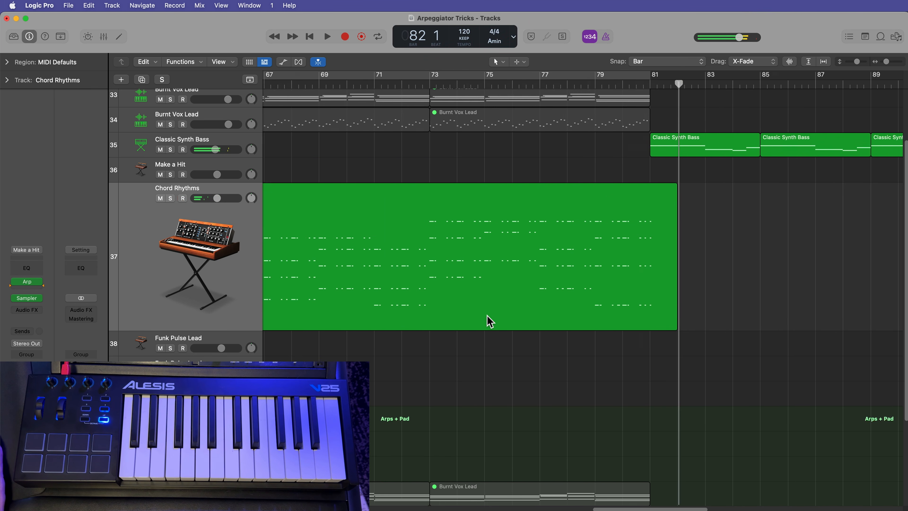
click(469, 277)
double_click(468, 277)
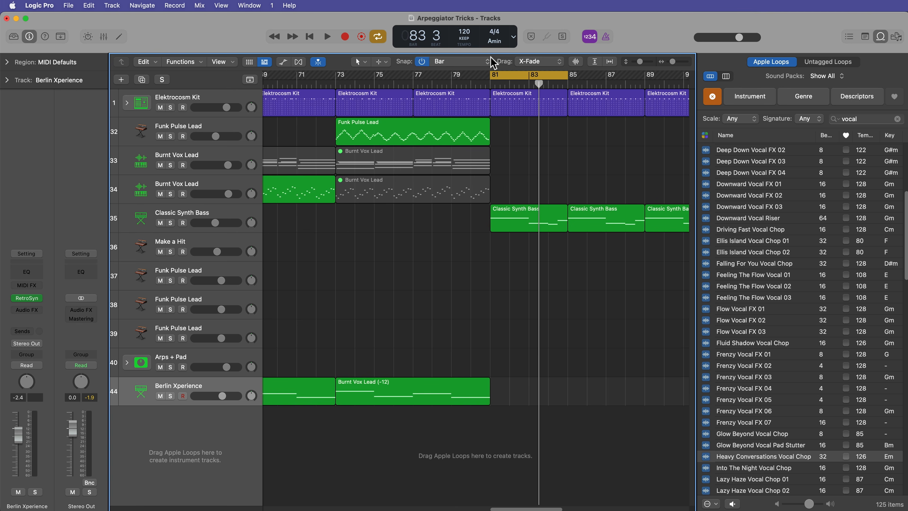
Step: Check the project's key signature options and pick A minor
click(502, 42)
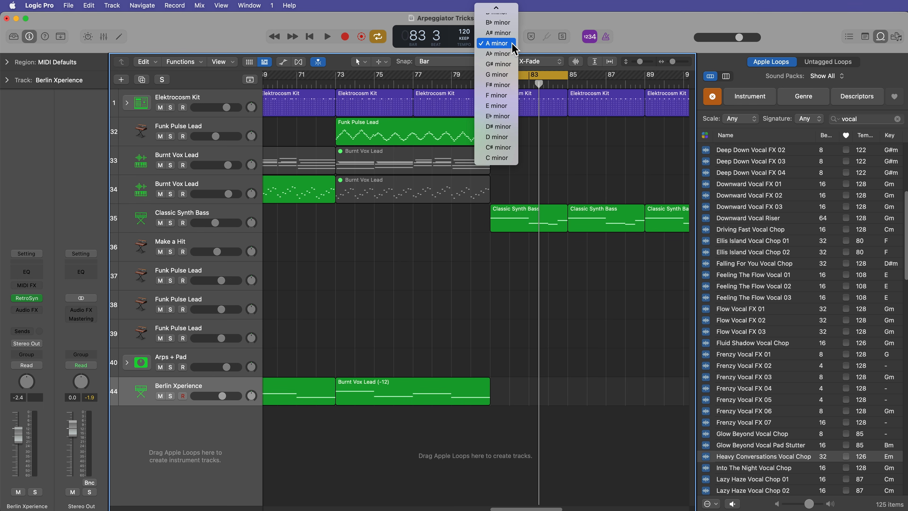
click(511, 43)
click(502, 43)
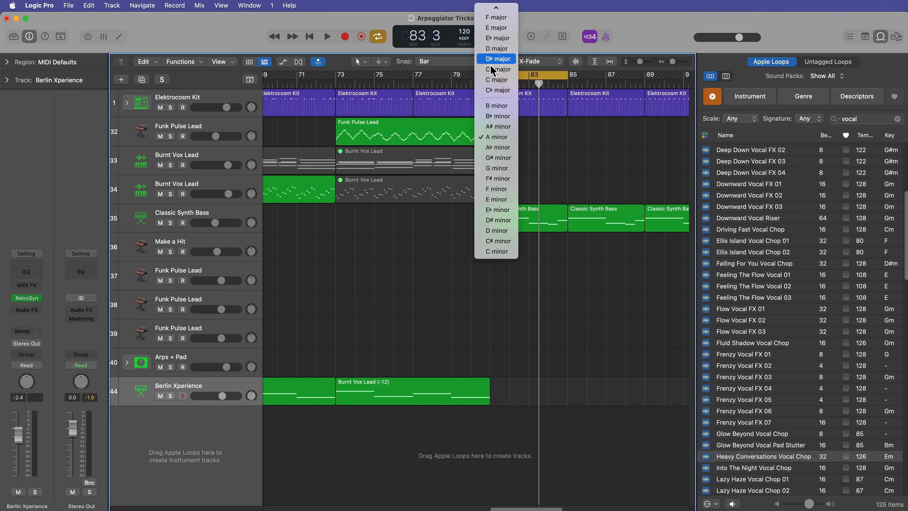
click(505, 140)
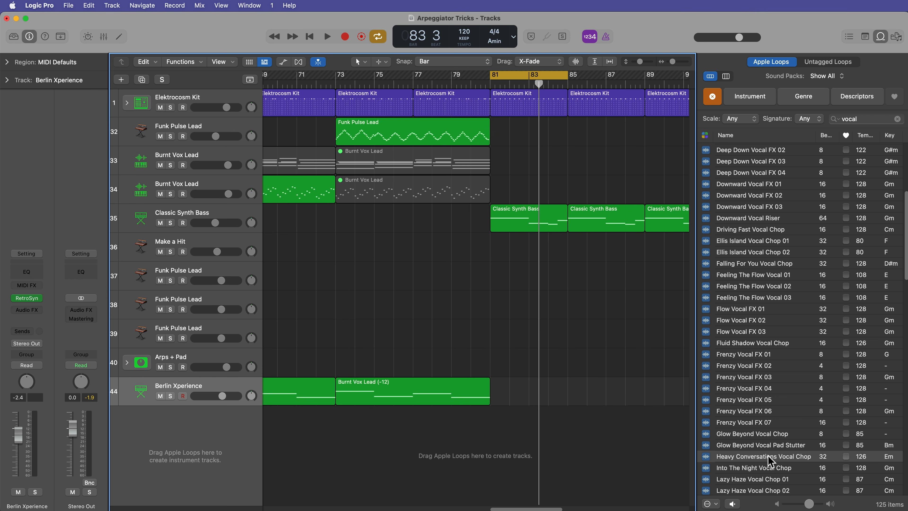
Step: Add the Heavy Conversations Vocal Chop loop on a new track at bar 81, and set the cycle range to its region
drag(782, 458, 497, 422)
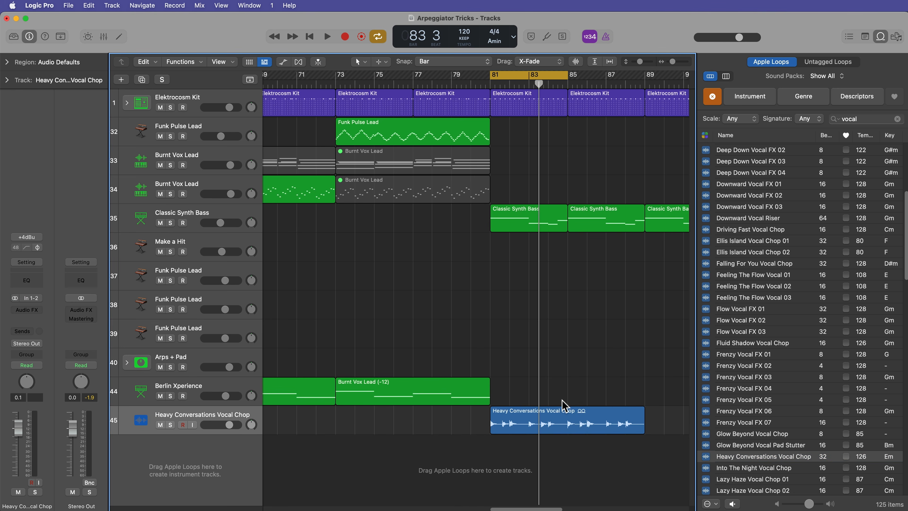
click(564, 418)
key(super+u)
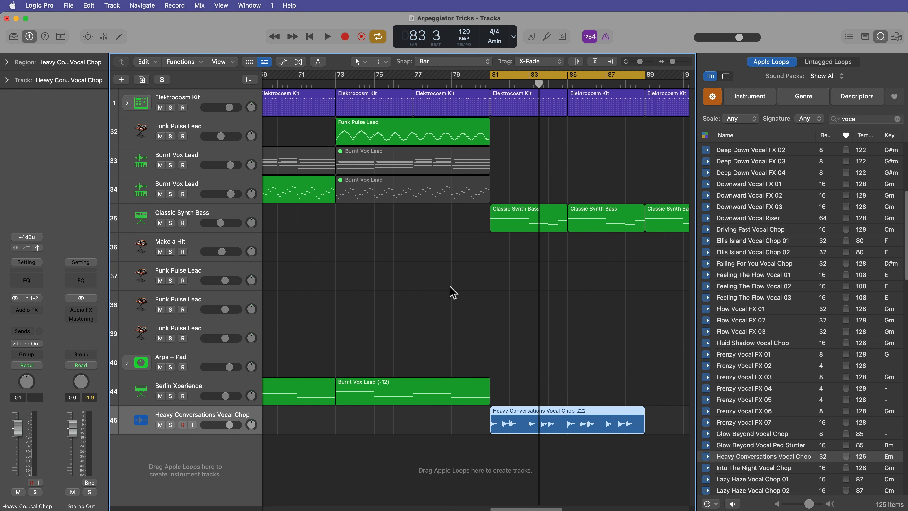
click(880, 36)
click(694, 286)
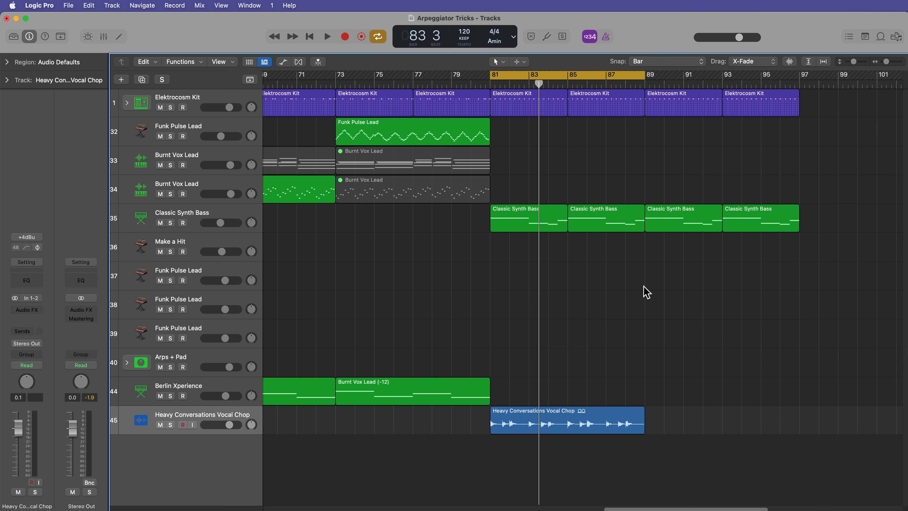
Step: Play back the Heavy Conversations Vocal Chop loop in the mix and lower its track volume to -4.4 dB
key(space)
drag(20, 433, 20, 445)
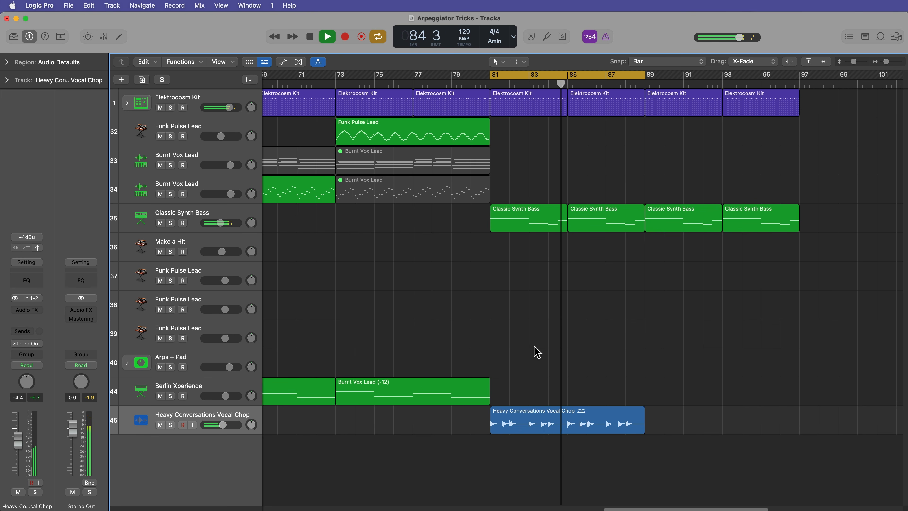
key(space)
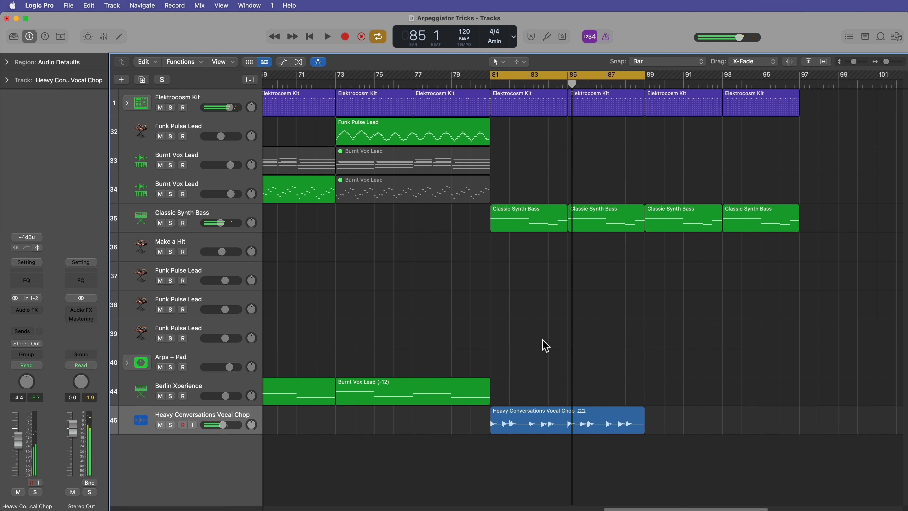
Step: Convert the Heavy Conversations Vocal Chop region into a new Quick Sampler track and delete the original audio track
key(super+Up)
key(super+Up)
key(super+Up)
key(super+Up)
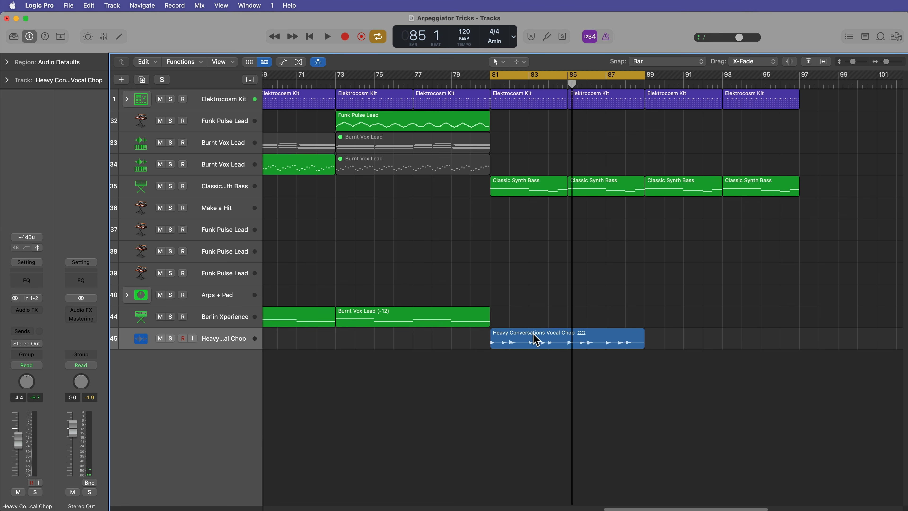
drag(517, 352, 206, 376)
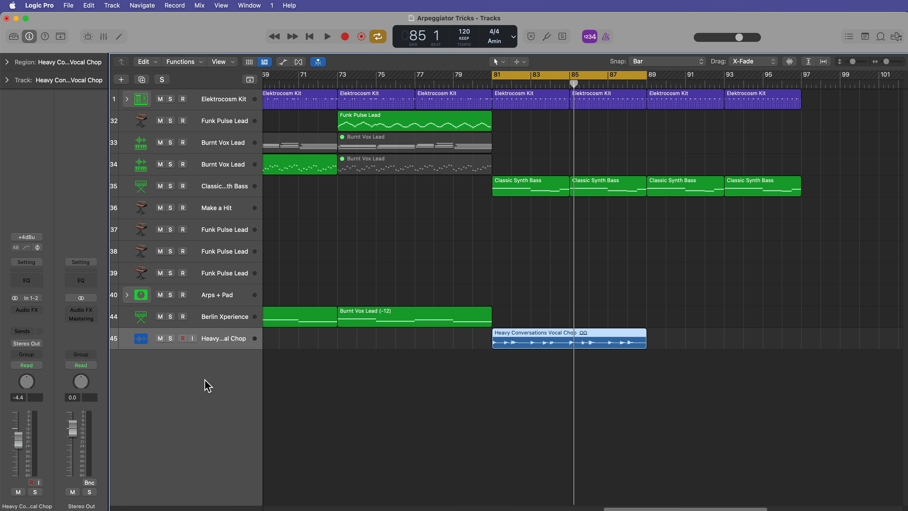
click(212, 337)
key(super+BackSpace)
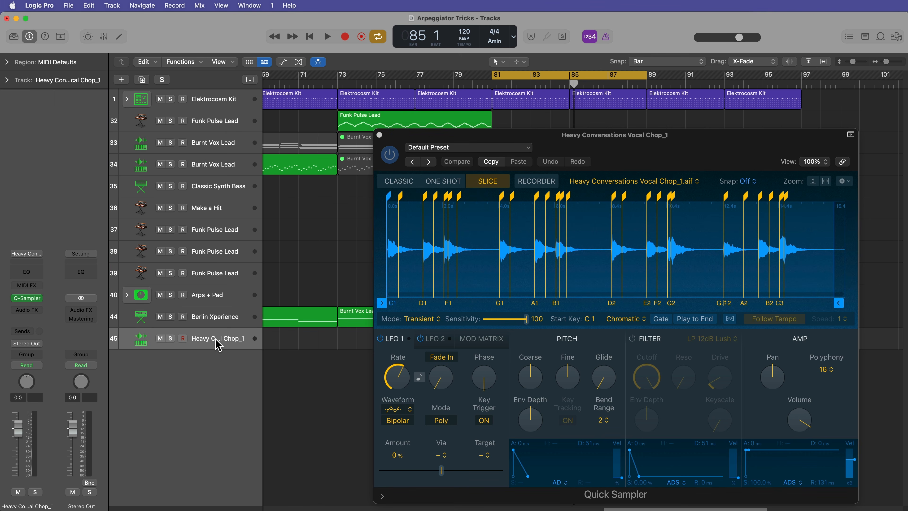
Step: Remove the extra slice markers from the first half of the vocal chop sample, keeping one per vocal hit
drag(623, 141, 612, 108)
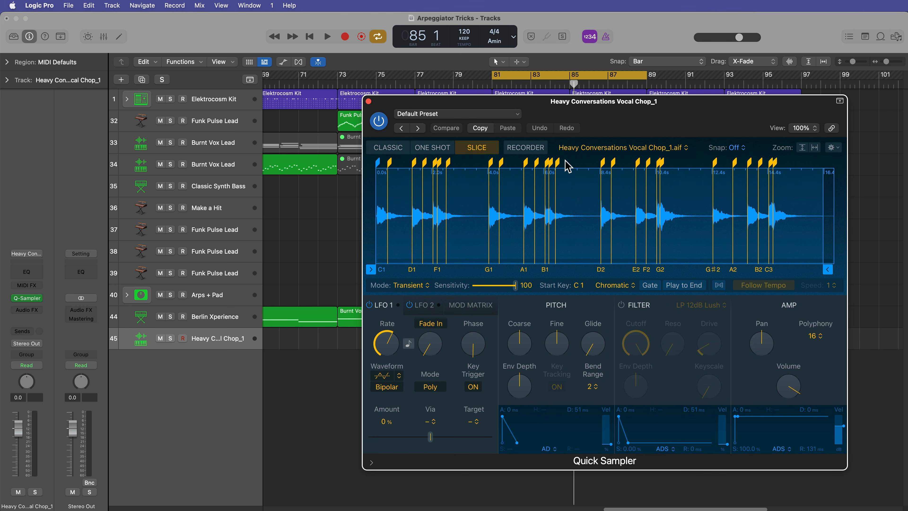
click(476, 149)
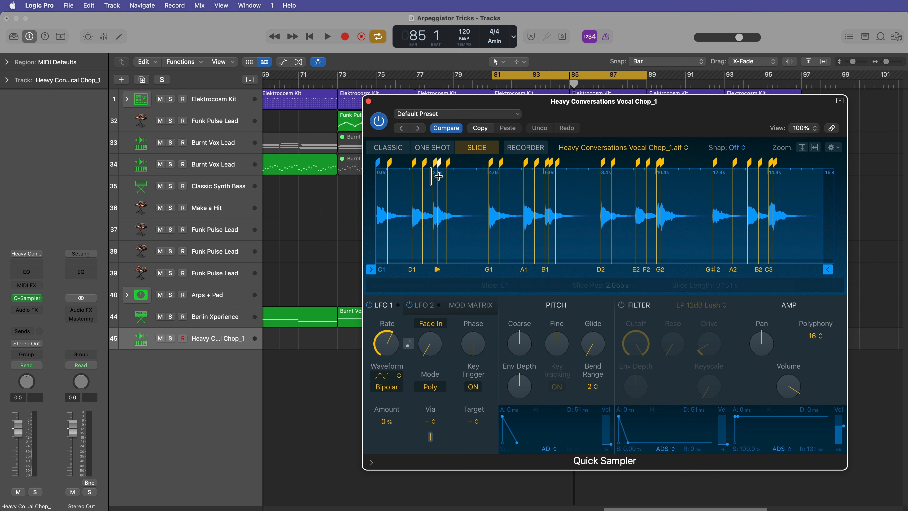
drag(388, 163, 437, 164)
double_click(440, 164)
double_click(449, 164)
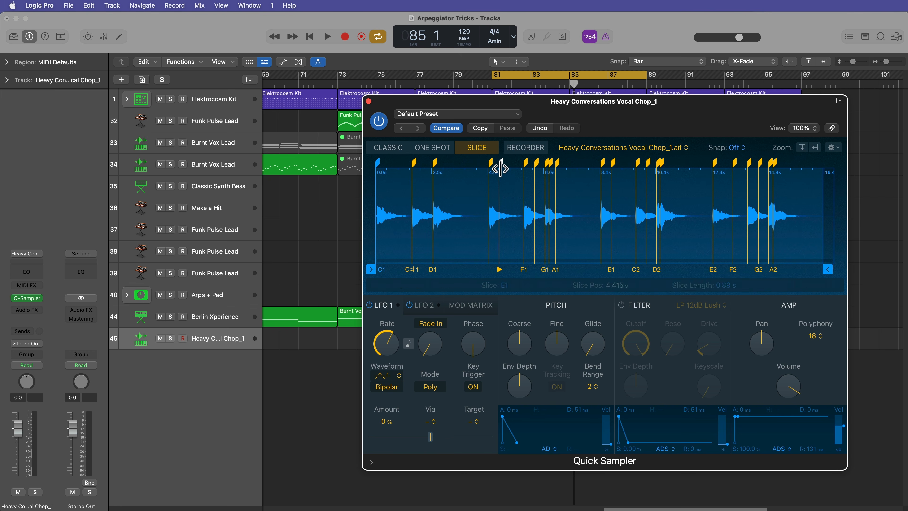
drag(501, 168, 552, 163)
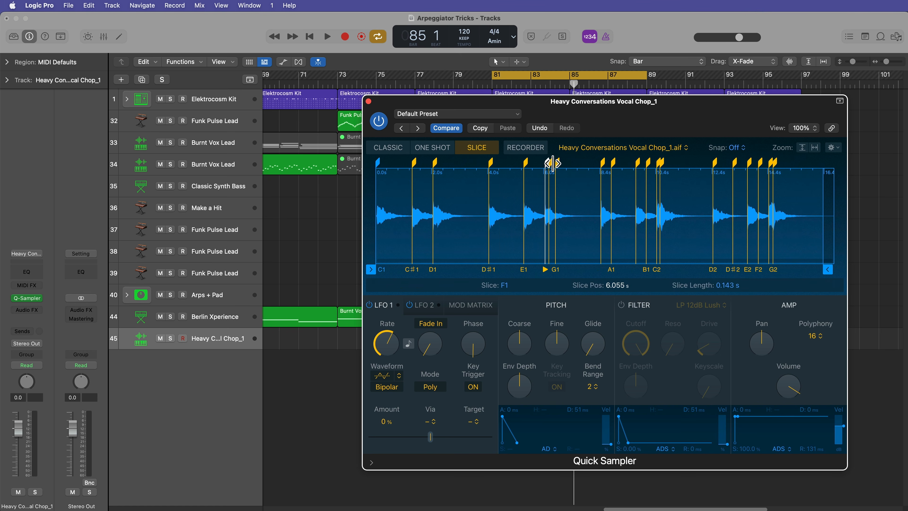
double_click(556, 163)
Step: Delete the redundant slice markers in the second half of the sample, leaving one marker per vocal hit
double_click(613, 163)
double_click(649, 163)
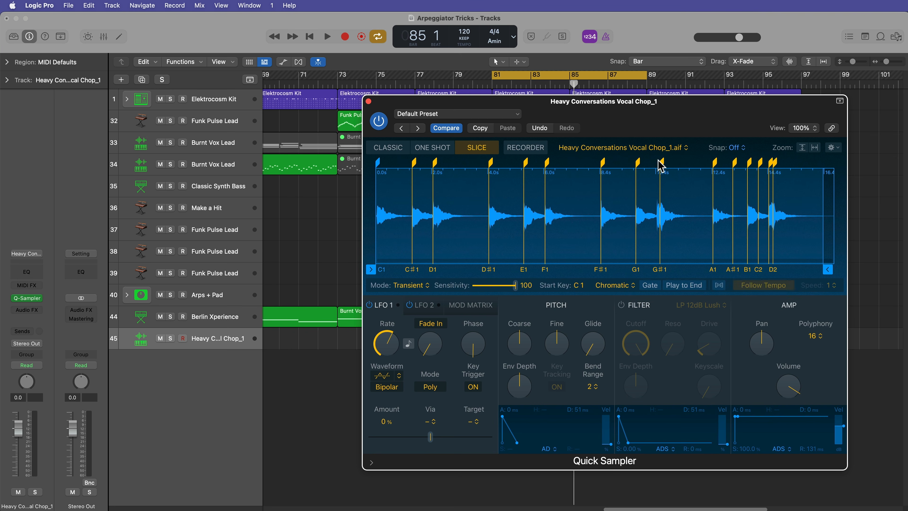
double_click(735, 163)
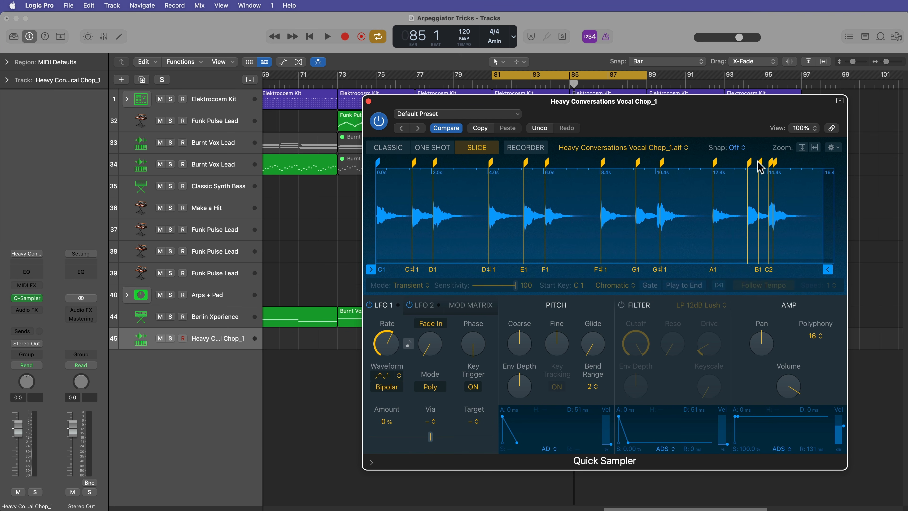
double_click(770, 163)
double_click(761, 163)
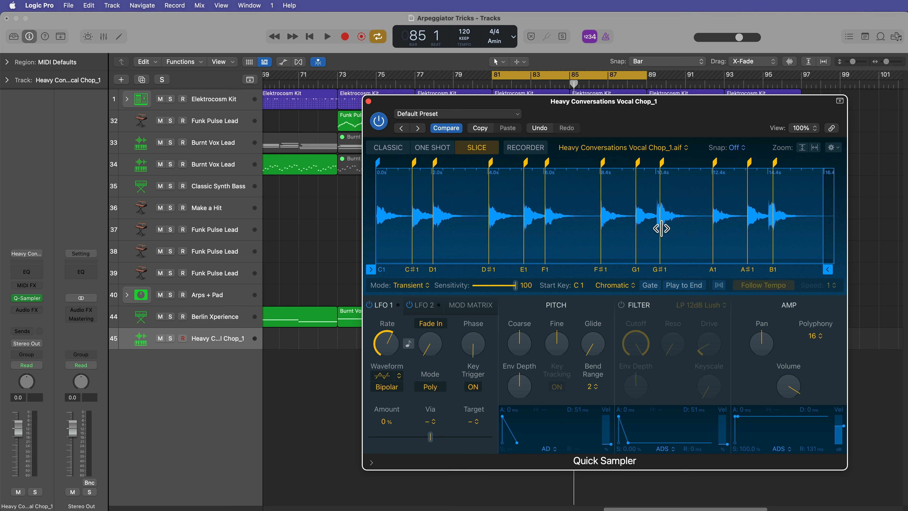
Step: Set marker snapping to Transient+Note, align the G#1 and B1 slice markers to their transients, and set the sample start to 0.039 s
click(739, 148)
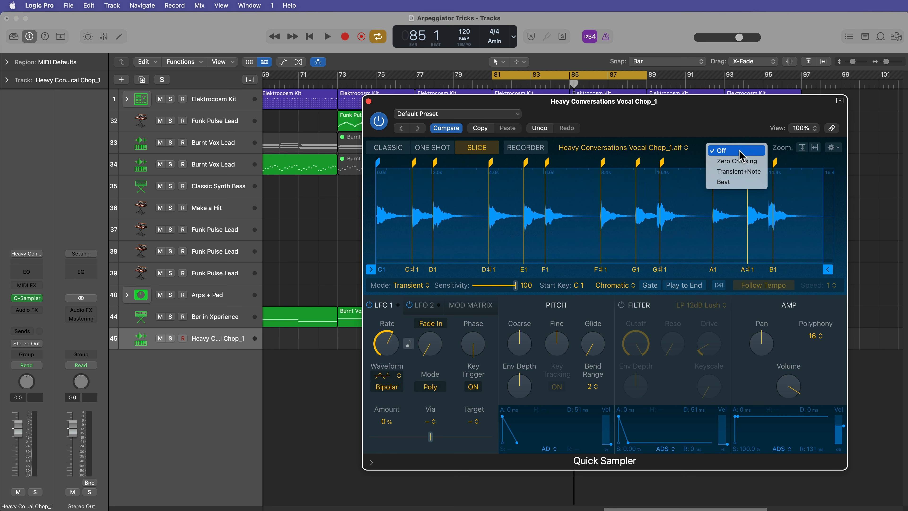
click(739, 172)
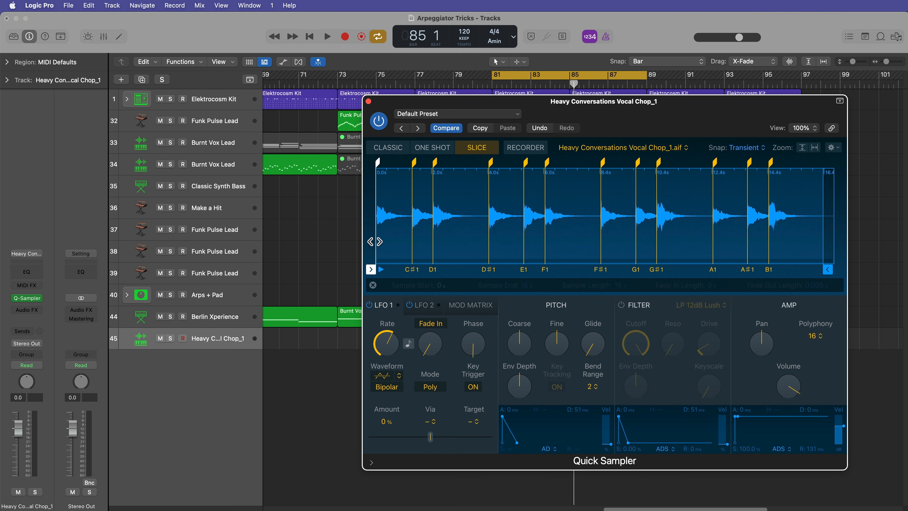
scroll(387, 247, up, 10)
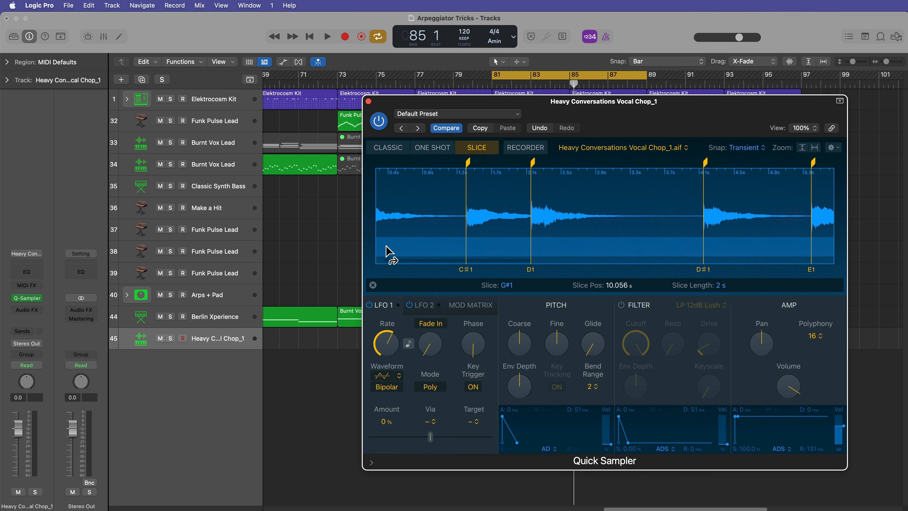
scroll(429, 260, left, 2)
scroll(431, 265, left, 2)
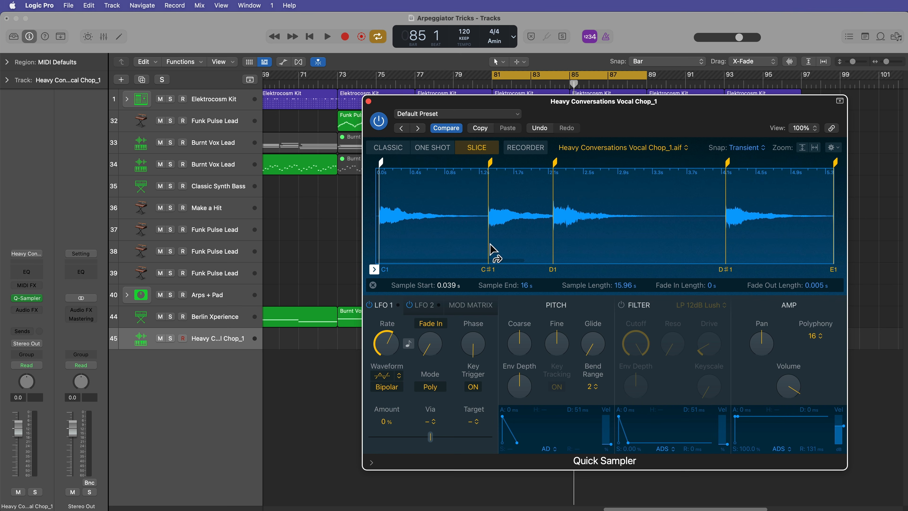
click(814, 148)
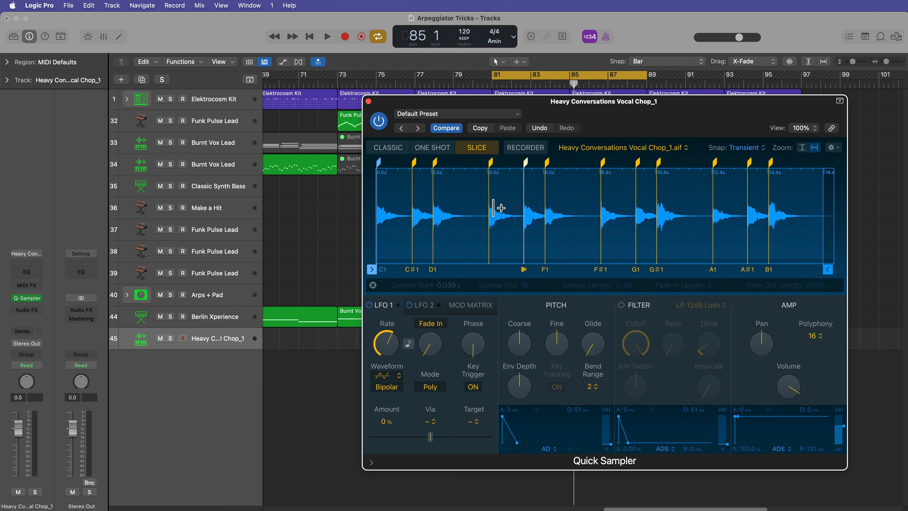
click(373, 285)
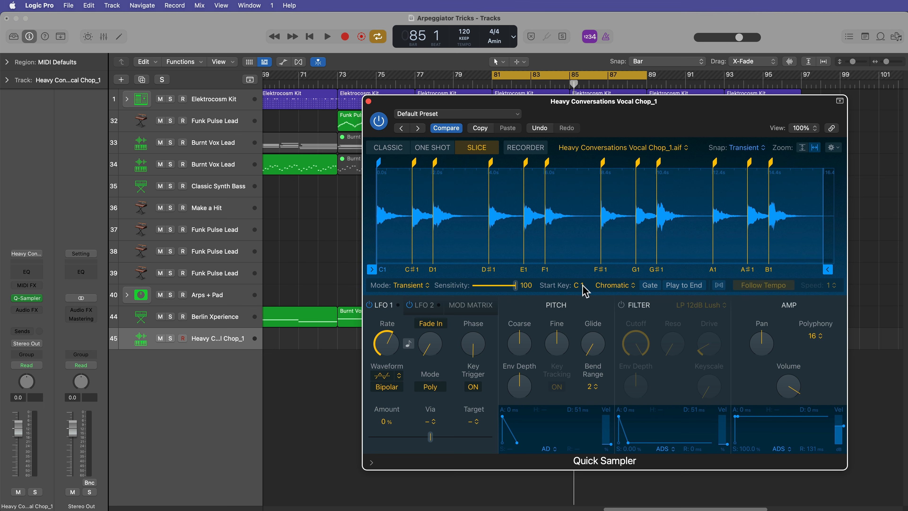
Step: Set the slice start key to C3 and map the slices to white keys only
mouse_move(591, 329)
text(c)
click(622, 288)
click(629, 300)
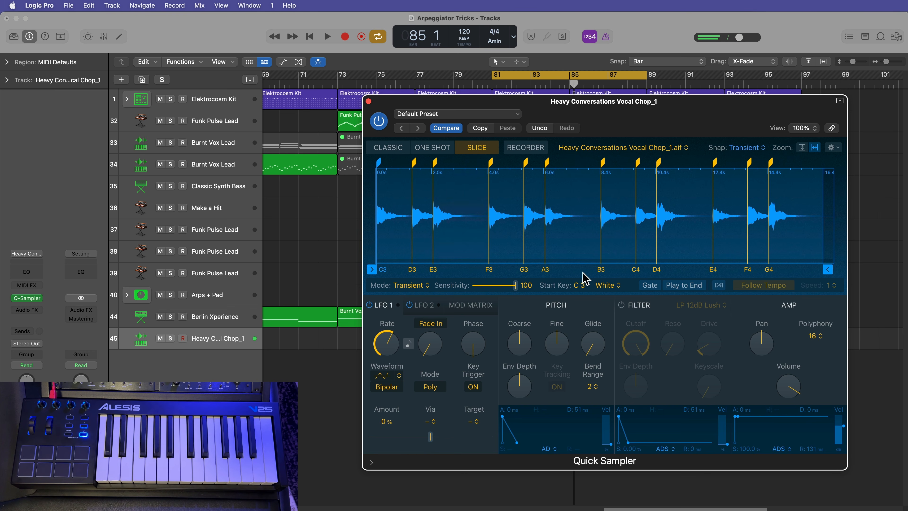
Step: Insert an Arpeggiator MIDI effect on the vocal chop sampler track and load the saved Chop Rhythm 3 preset
click(369, 102)
click(36, 292)
click(34, 292)
click(499, 148)
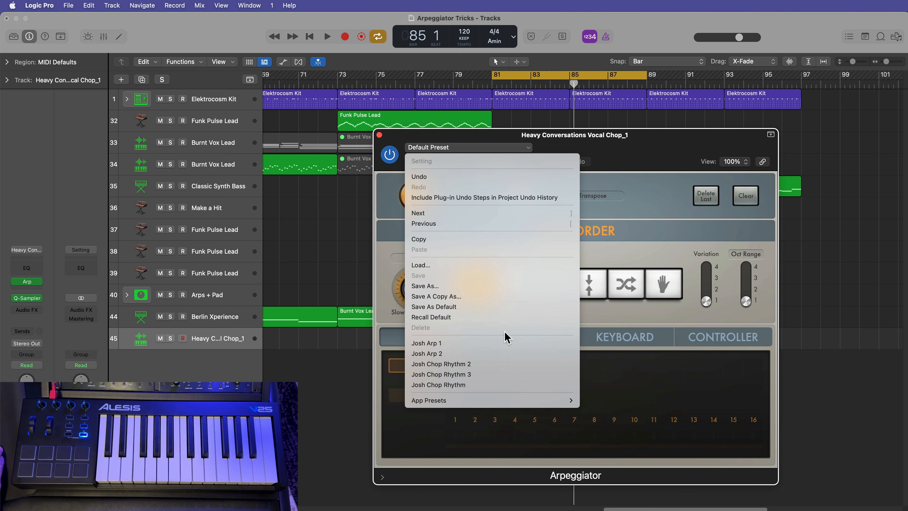
click(501, 374)
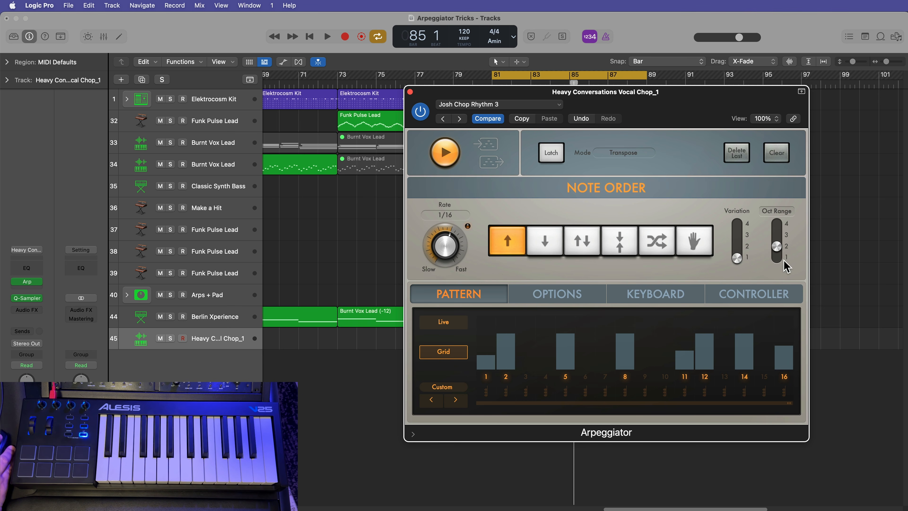
drag(712, 102, 760, 114)
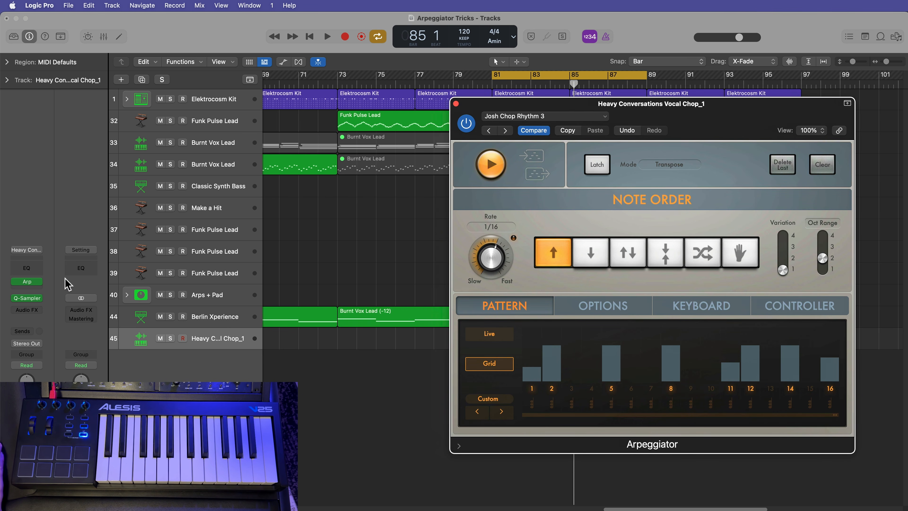
Step: Show Quick Sampler and the Arpeggiator side by side to compare the slices with the arpeggio pattern
click(28, 282)
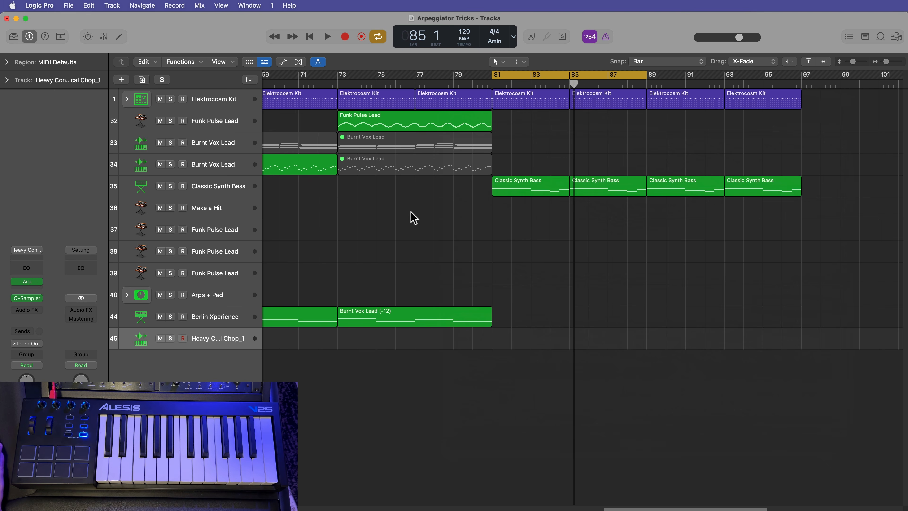
click(28, 281)
click(27, 298)
drag(730, 108, 368, 91)
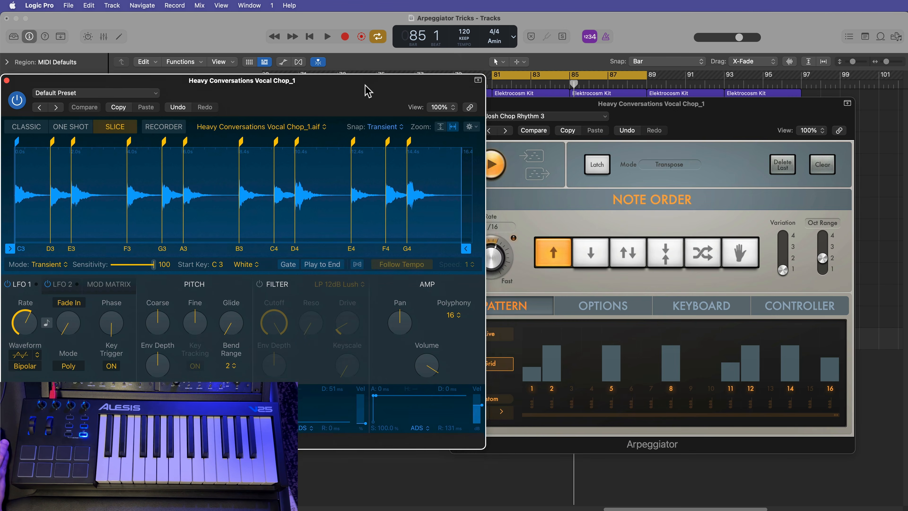
drag(604, 103, 628, 116)
drag(366, 78, 365, 67)
drag(543, 111, 542, 112)
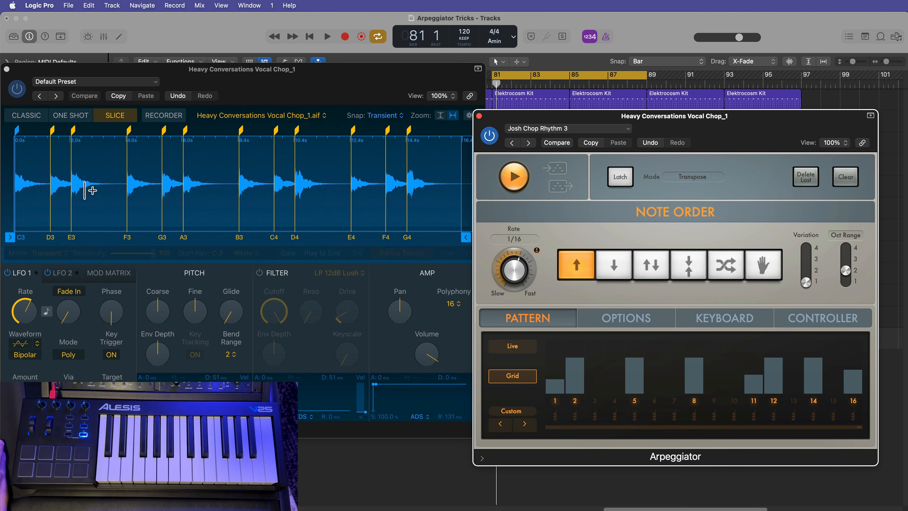
Step: Record a MIDI performance of arpeggiated slices on the enlarged vocal chop track, with Cycle off and recording started from bar 80
click(6, 69)
click(480, 116)
key(c)
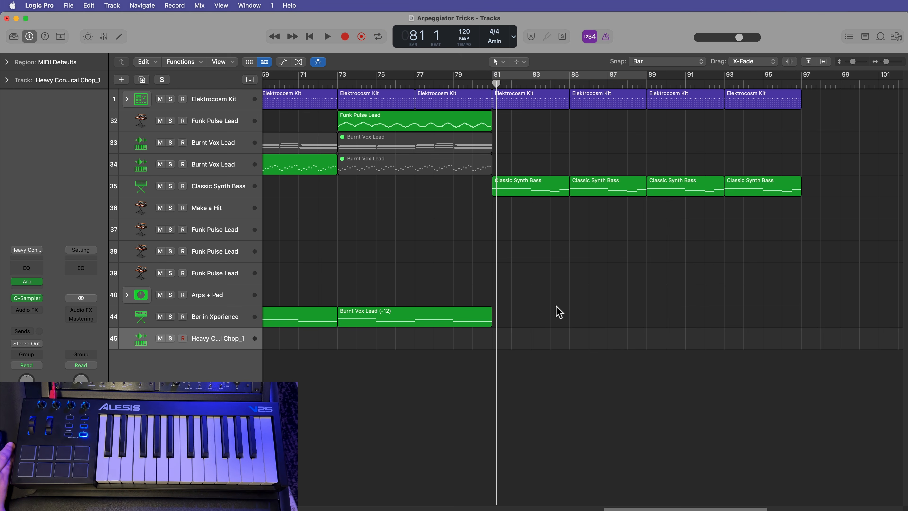
click(472, 83)
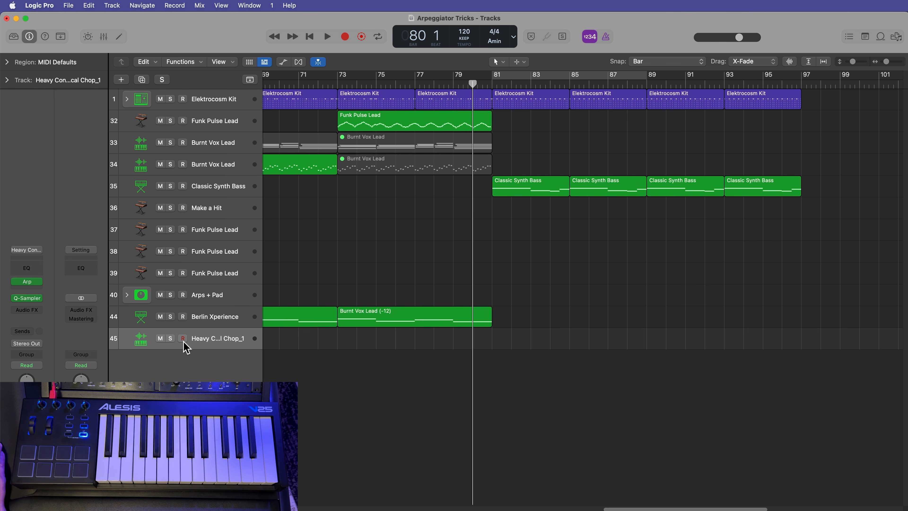
drag(196, 348, 196, 432)
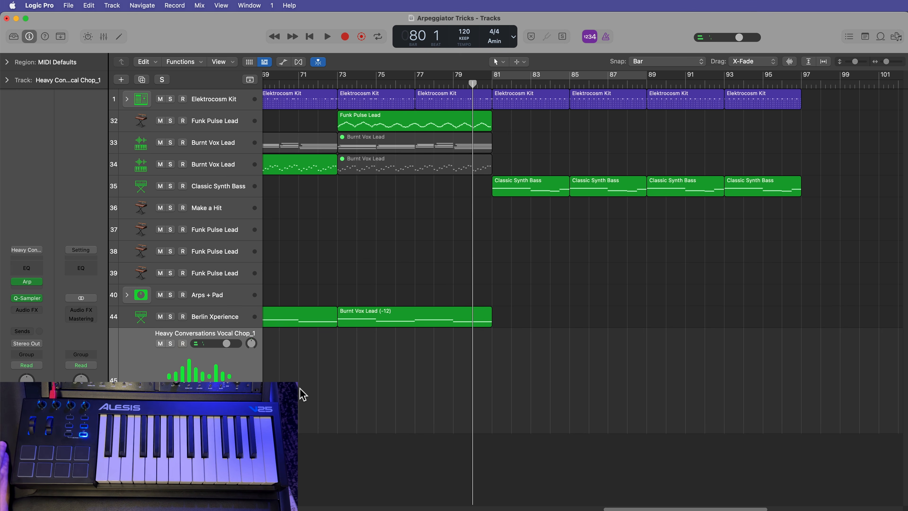
key(r)
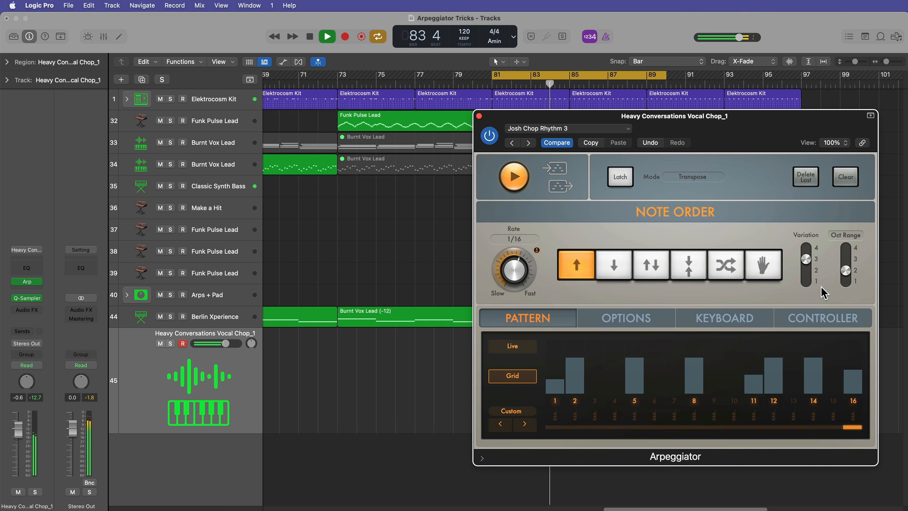
Step: Set the Arpeggiator's Variation to 1 during playback, then stop and close the plug-in
drag(812, 270, 806, 284)
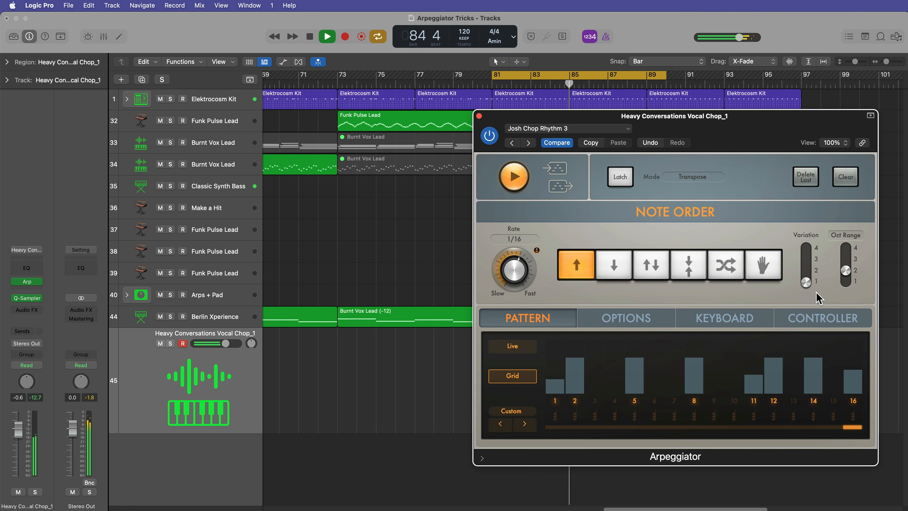
key(space)
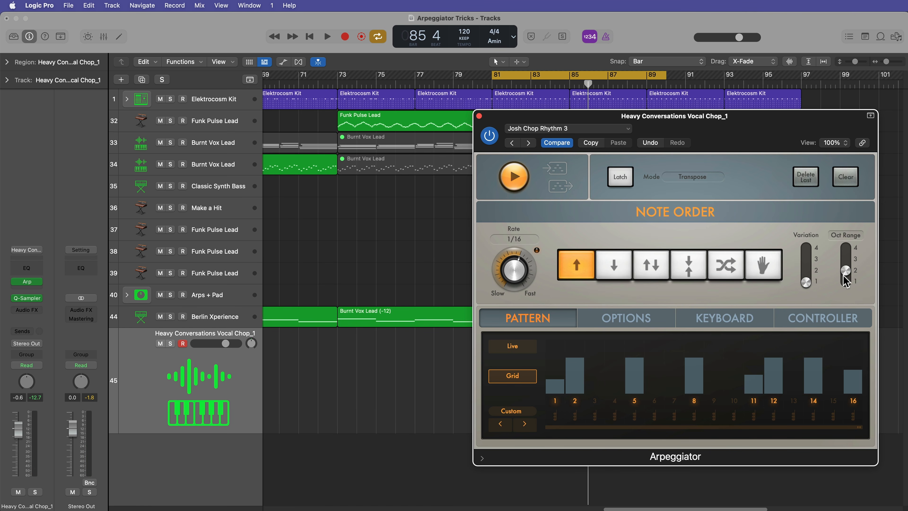
click(28, 282)
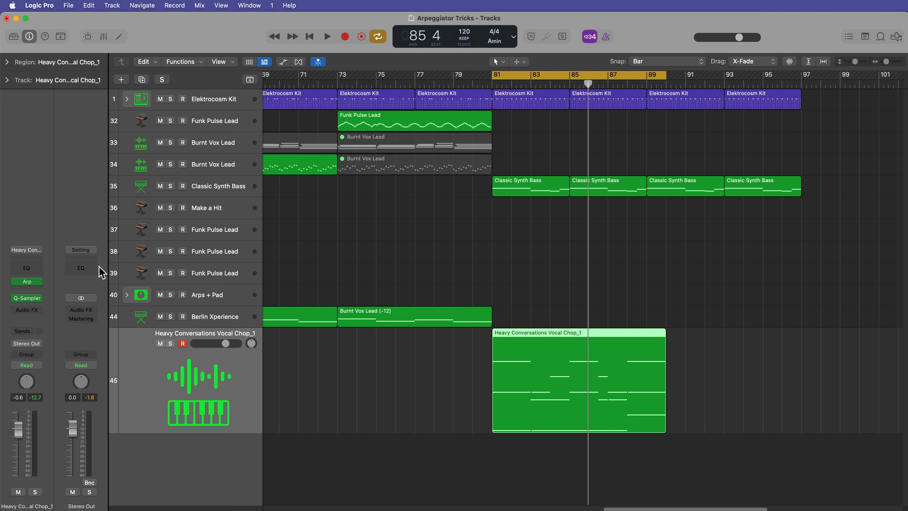
Step: Check the slices in Quick Sampler, then insert a Tape Delay audio effect on the vocal chop track
click(27, 299)
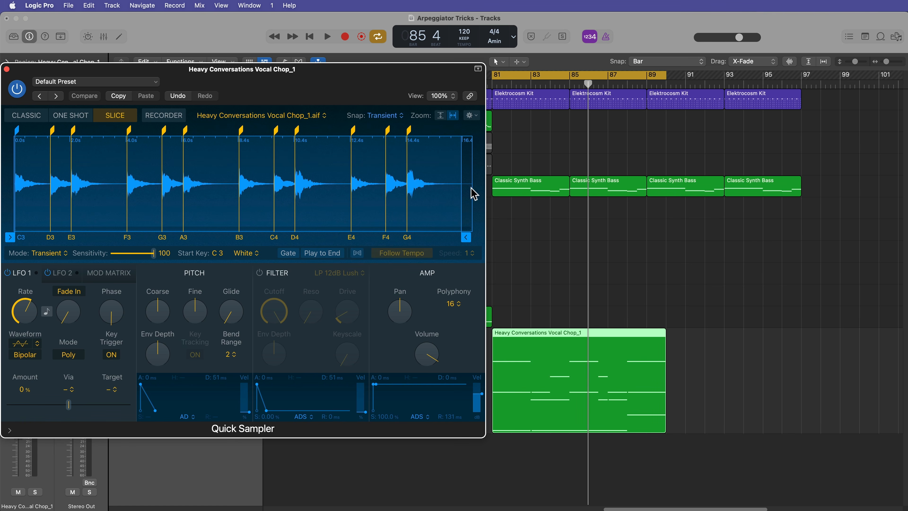
click(6, 69)
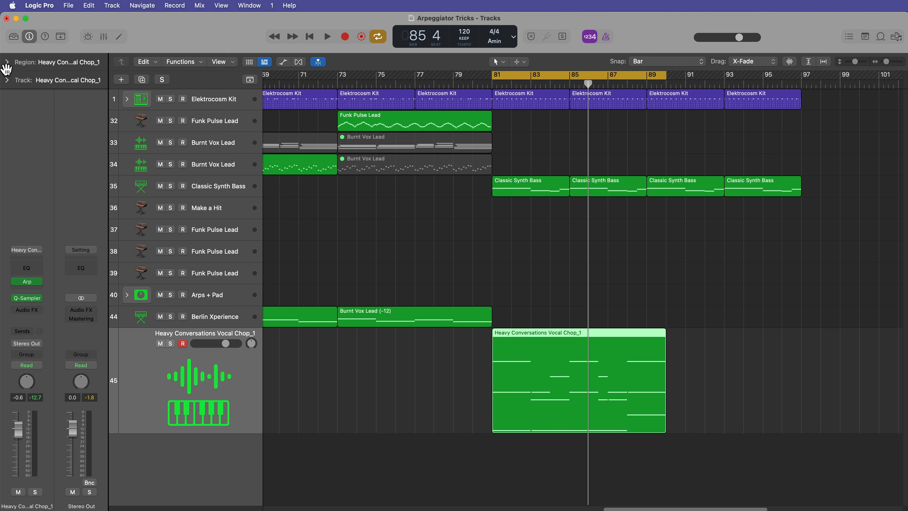
click(30, 311)
mouse_move(72, 405)
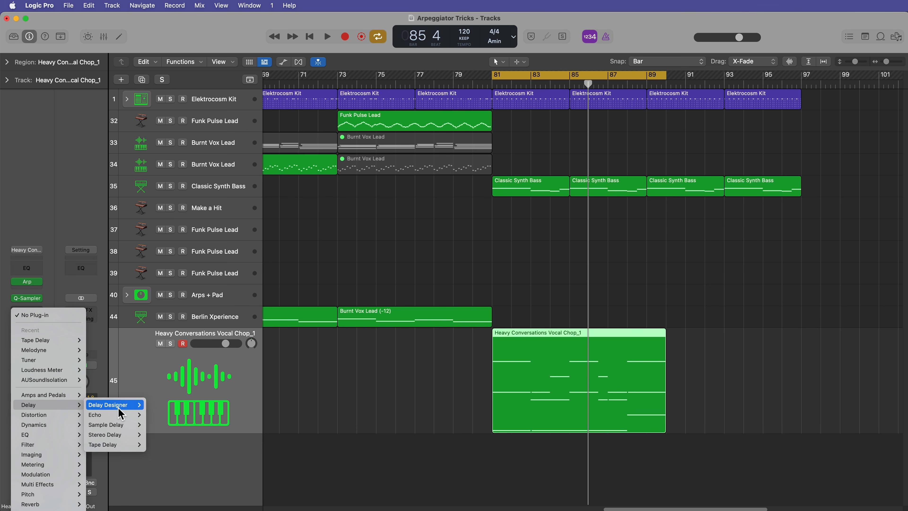
mouse_move(121, 445)
click(155, 444)
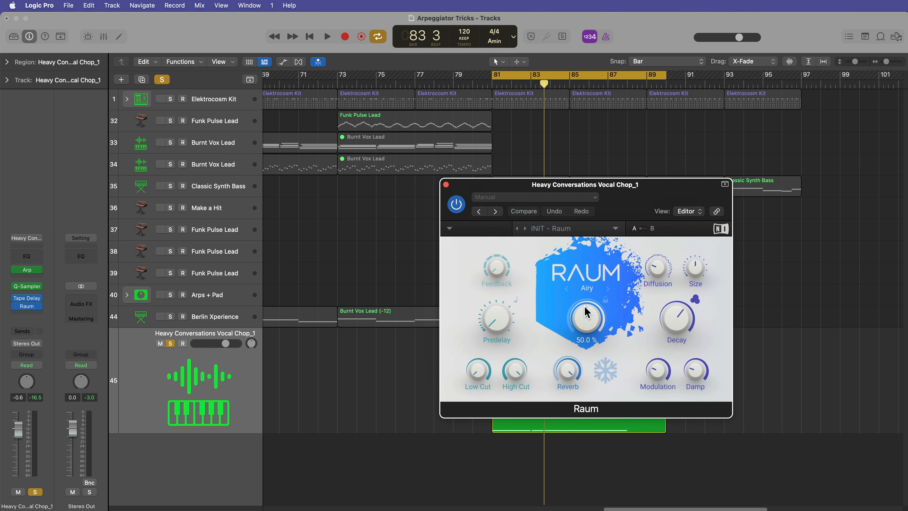
Step: Lower the Raum reverb's Mix below 50% during playback and move Raum ahead of Tape Delay in the vocal chop track's effect chain
key(space)
drag(591, 314, 590, 343)
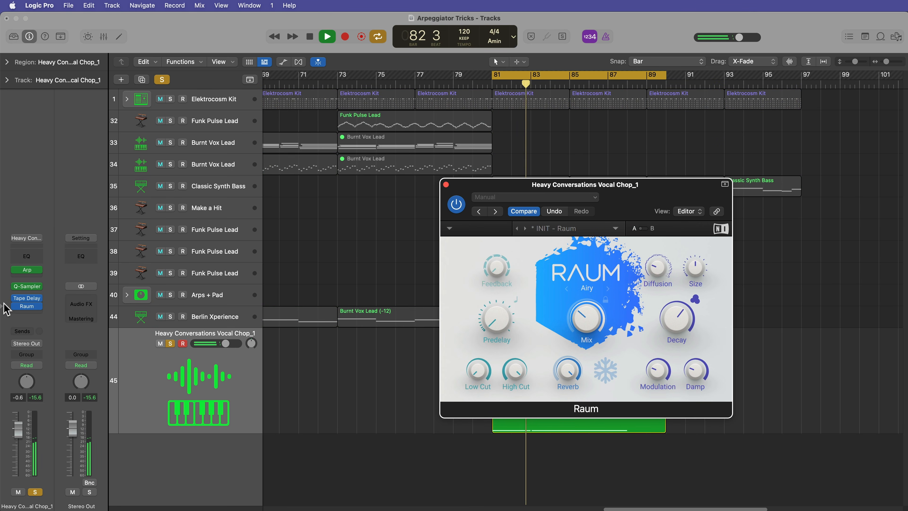
drag(27, 296, 28, 312)
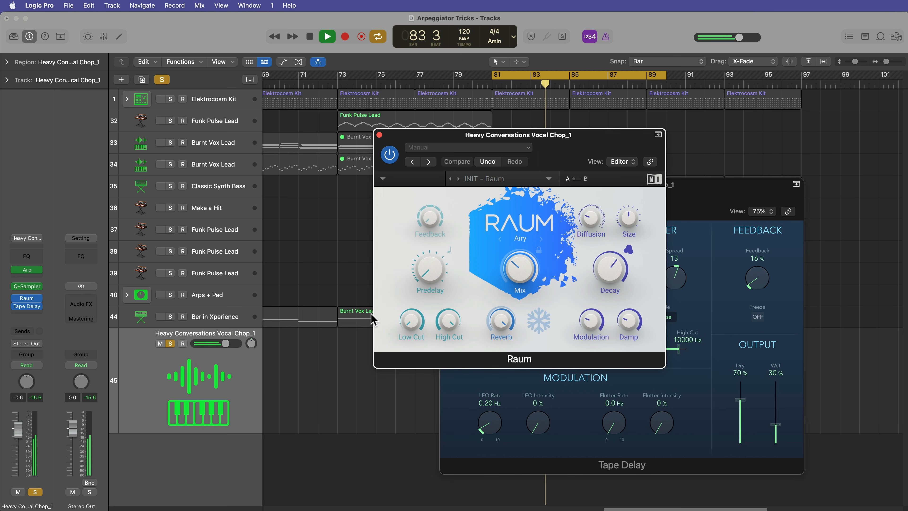
key(space)
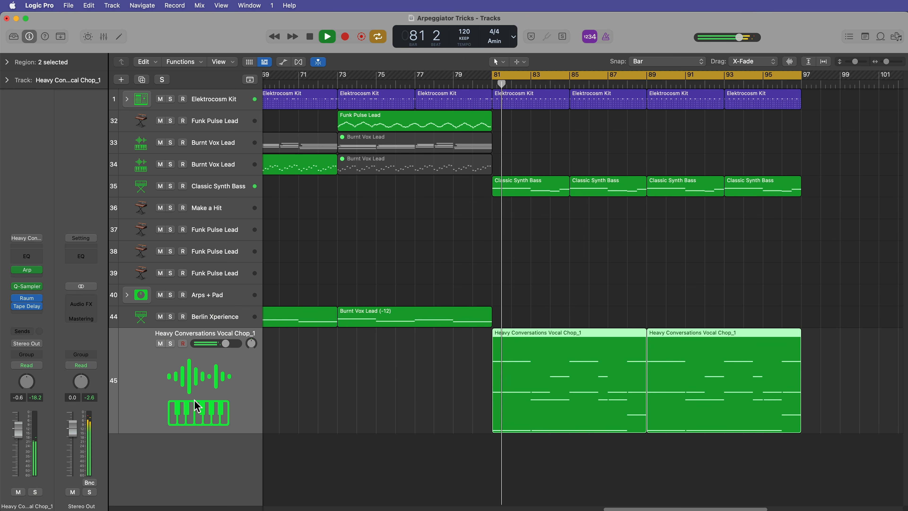
Step: Lower the vocal chop track's volume to -3.0 dB while the full arrangement plays, and deselect its regions
drag(18, 428, 18, 436)
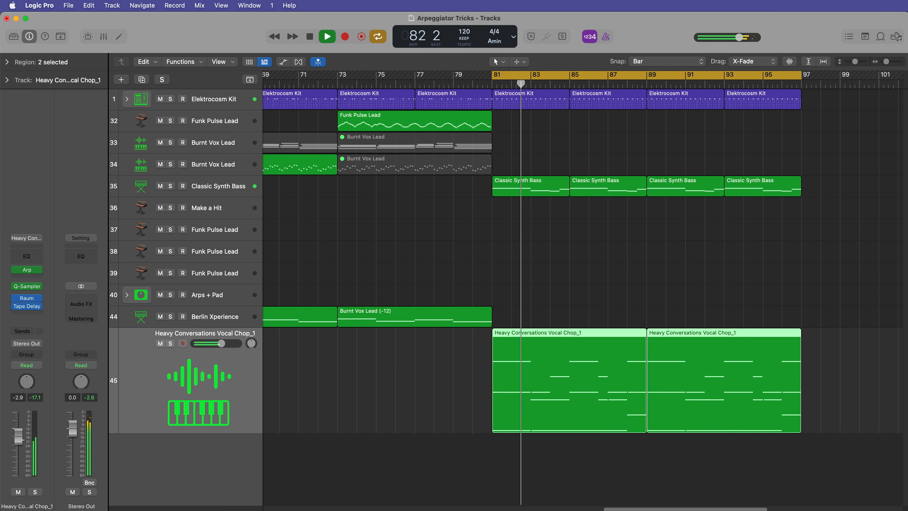
click(367, 396)
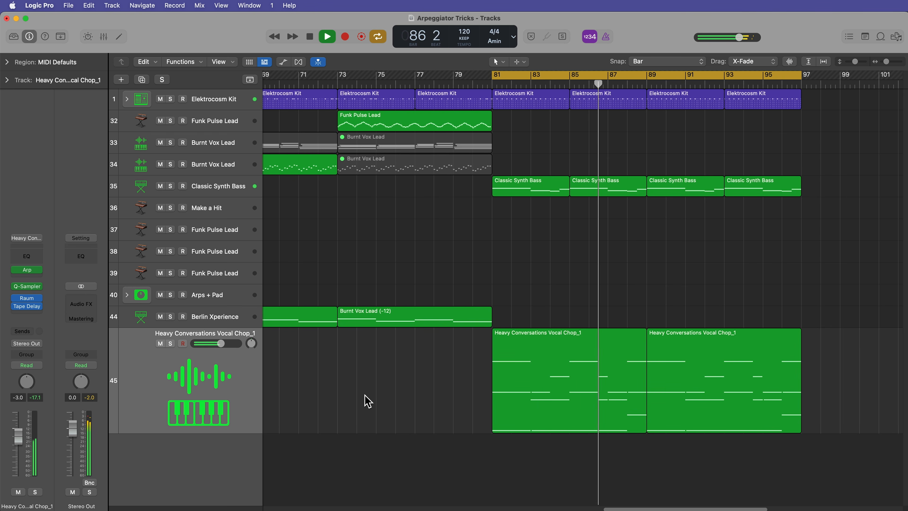
key(super+Up)
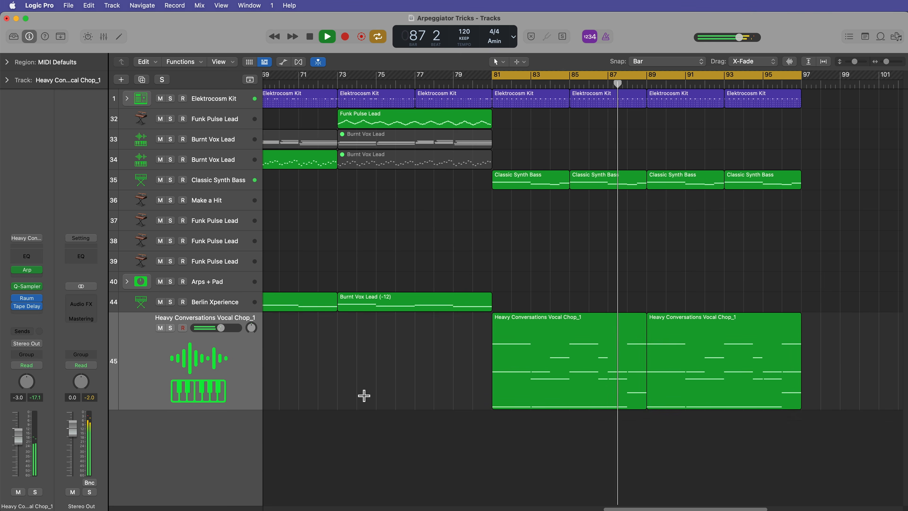